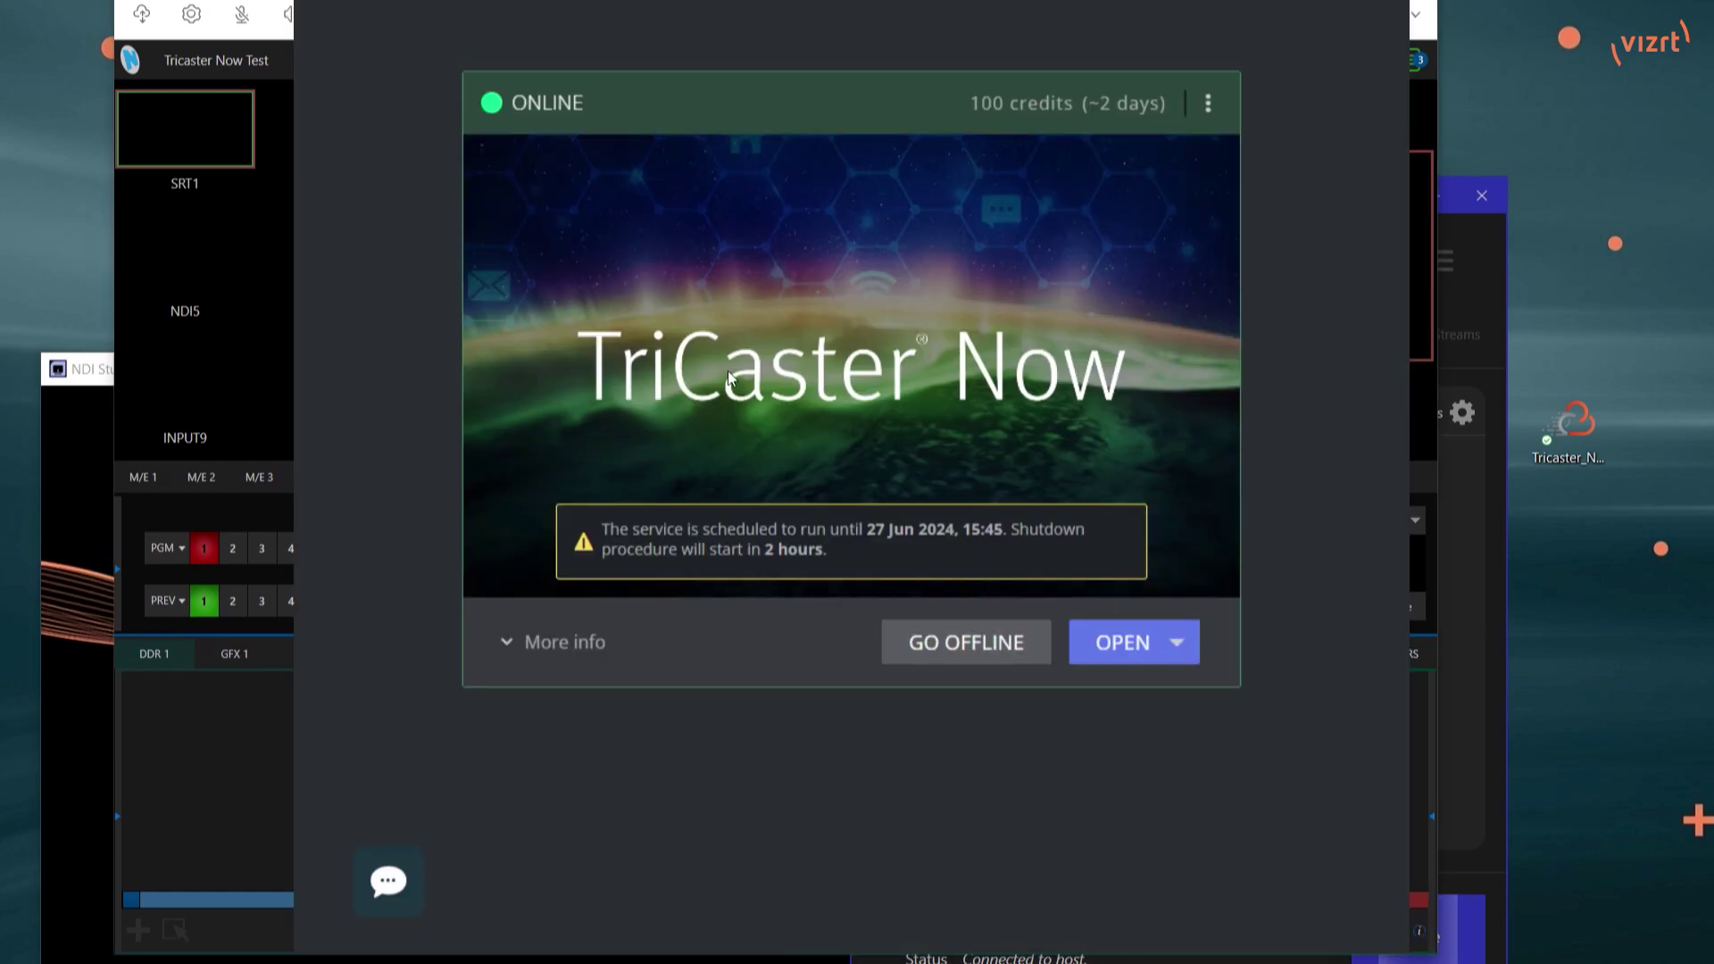
Step: Check the OPEN launch options, then raise the NDI Bridge window joined to VIZ3GZRQV3-Bridge
{"action": "left_click", "coordinate": [1180, 647]}
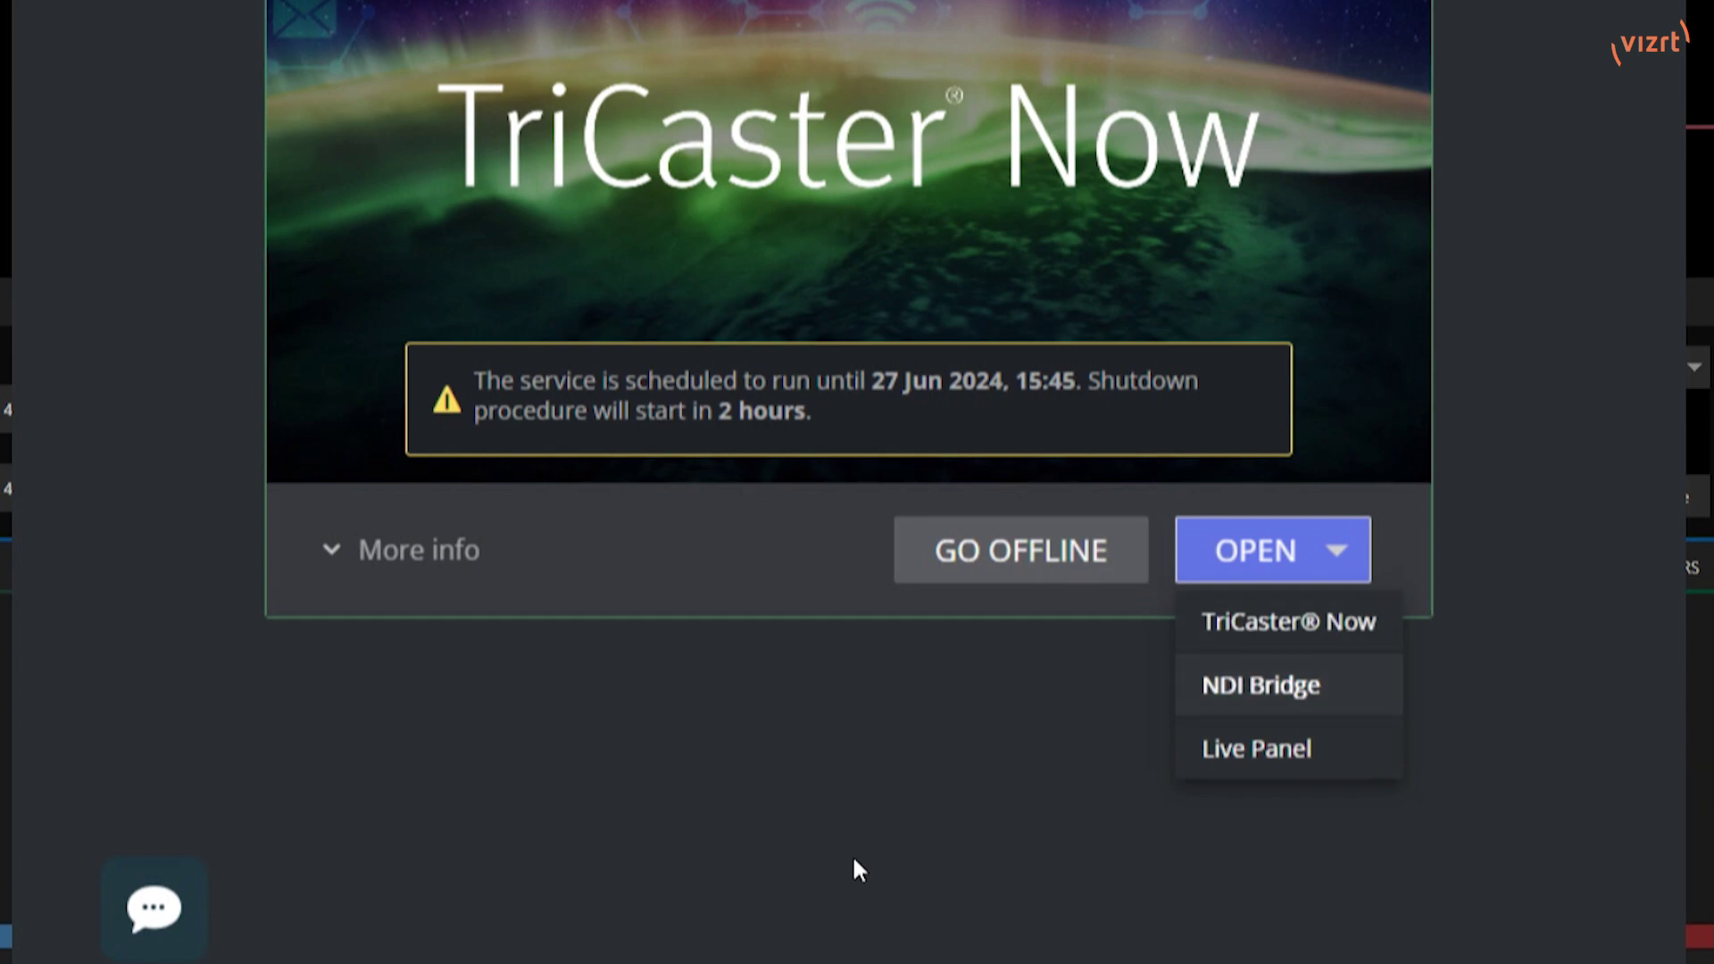
{"action": "left_click", "coordinate": [897, 843]}
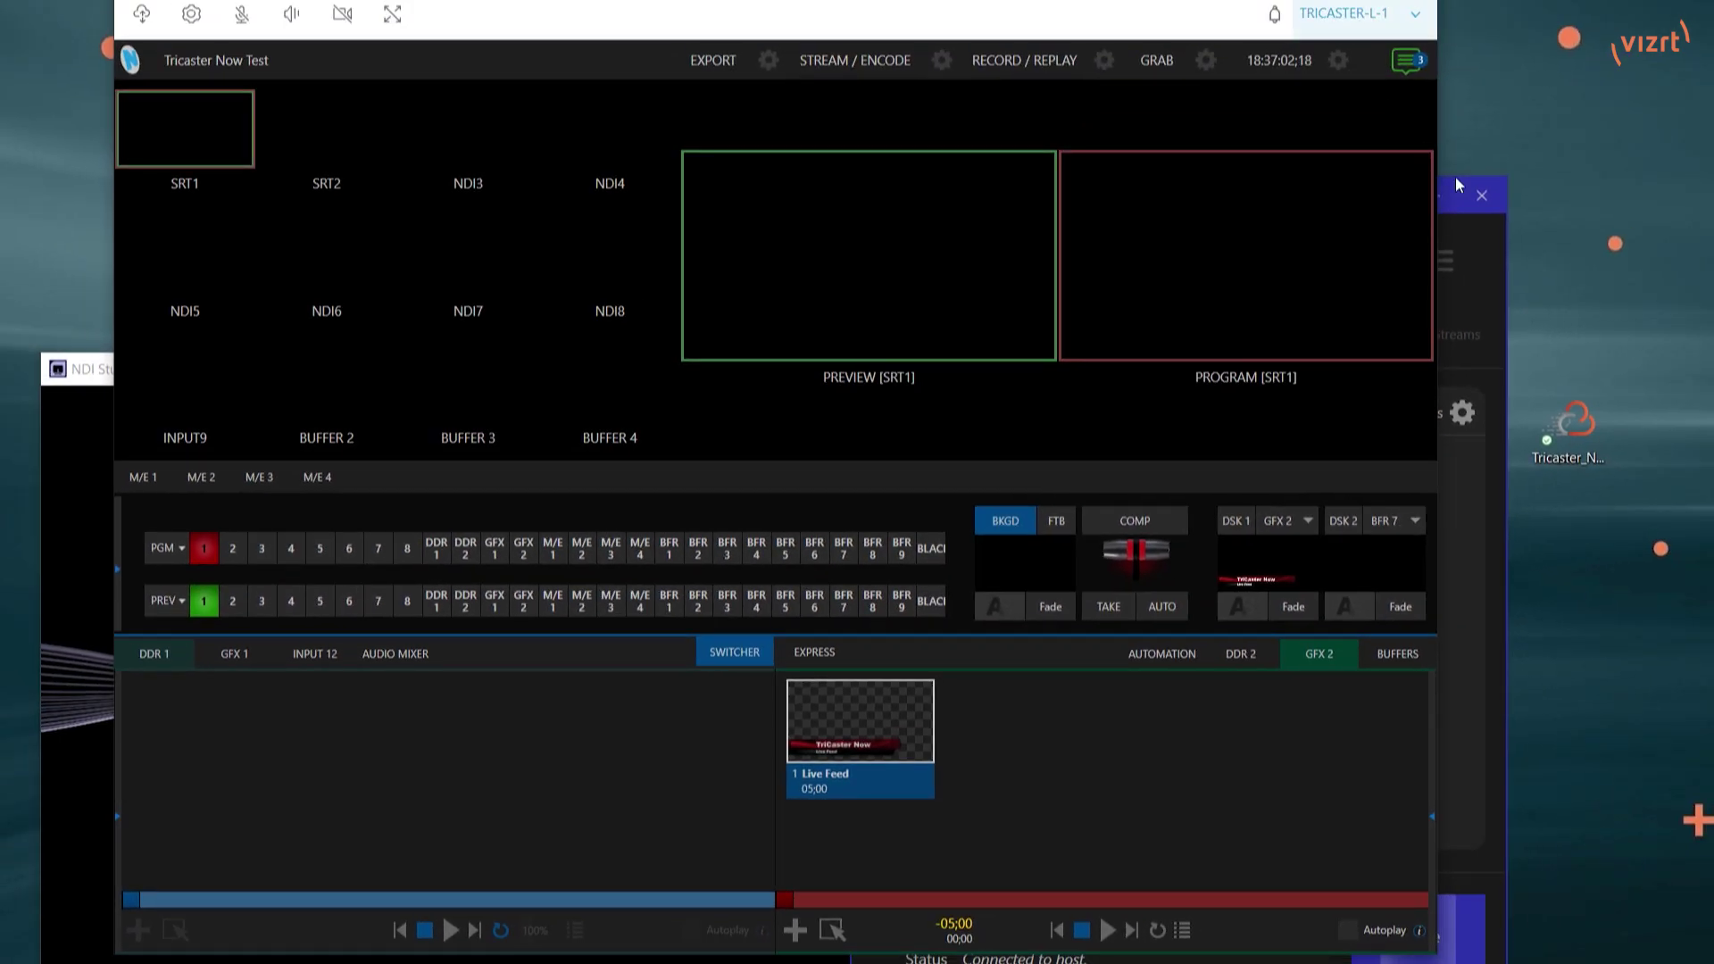
{"action": "left_click", "coordinate": [1504, 608]}
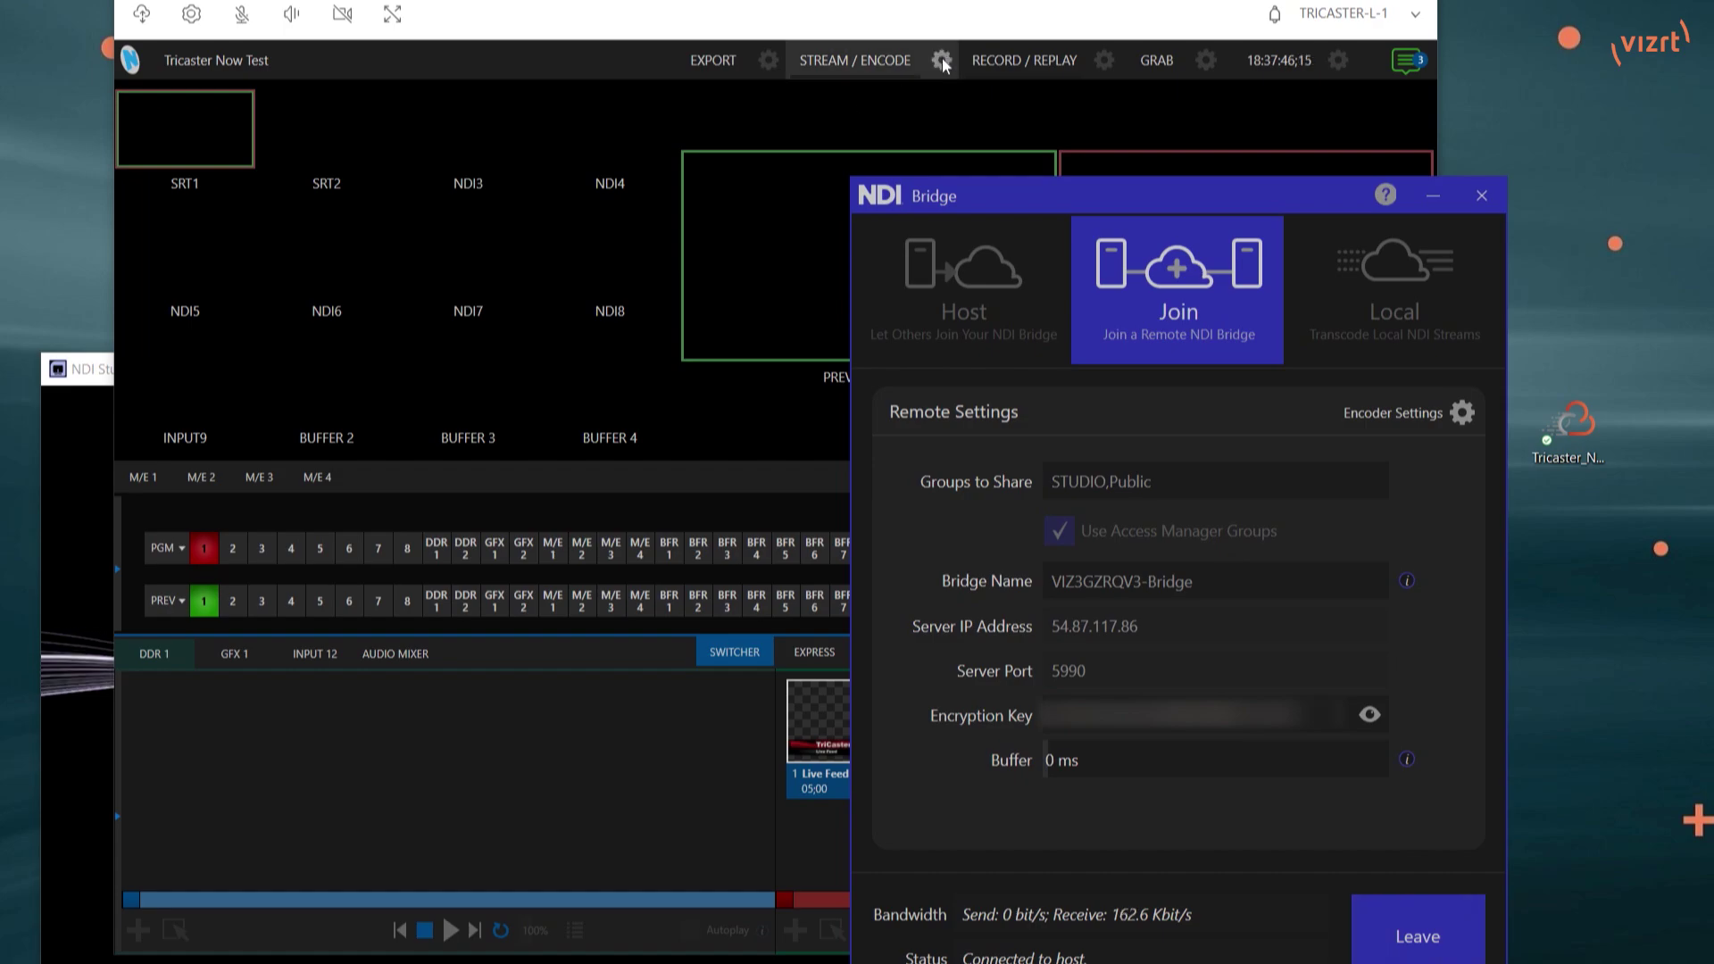
Step: Route SRT1 to VIZ3GZRQV3-BRIDGE > RE-DESKCAM-PTZ3UHD > Channel 1 from its input settings
{"action": "left_click", "coordinate": [950, 3]}
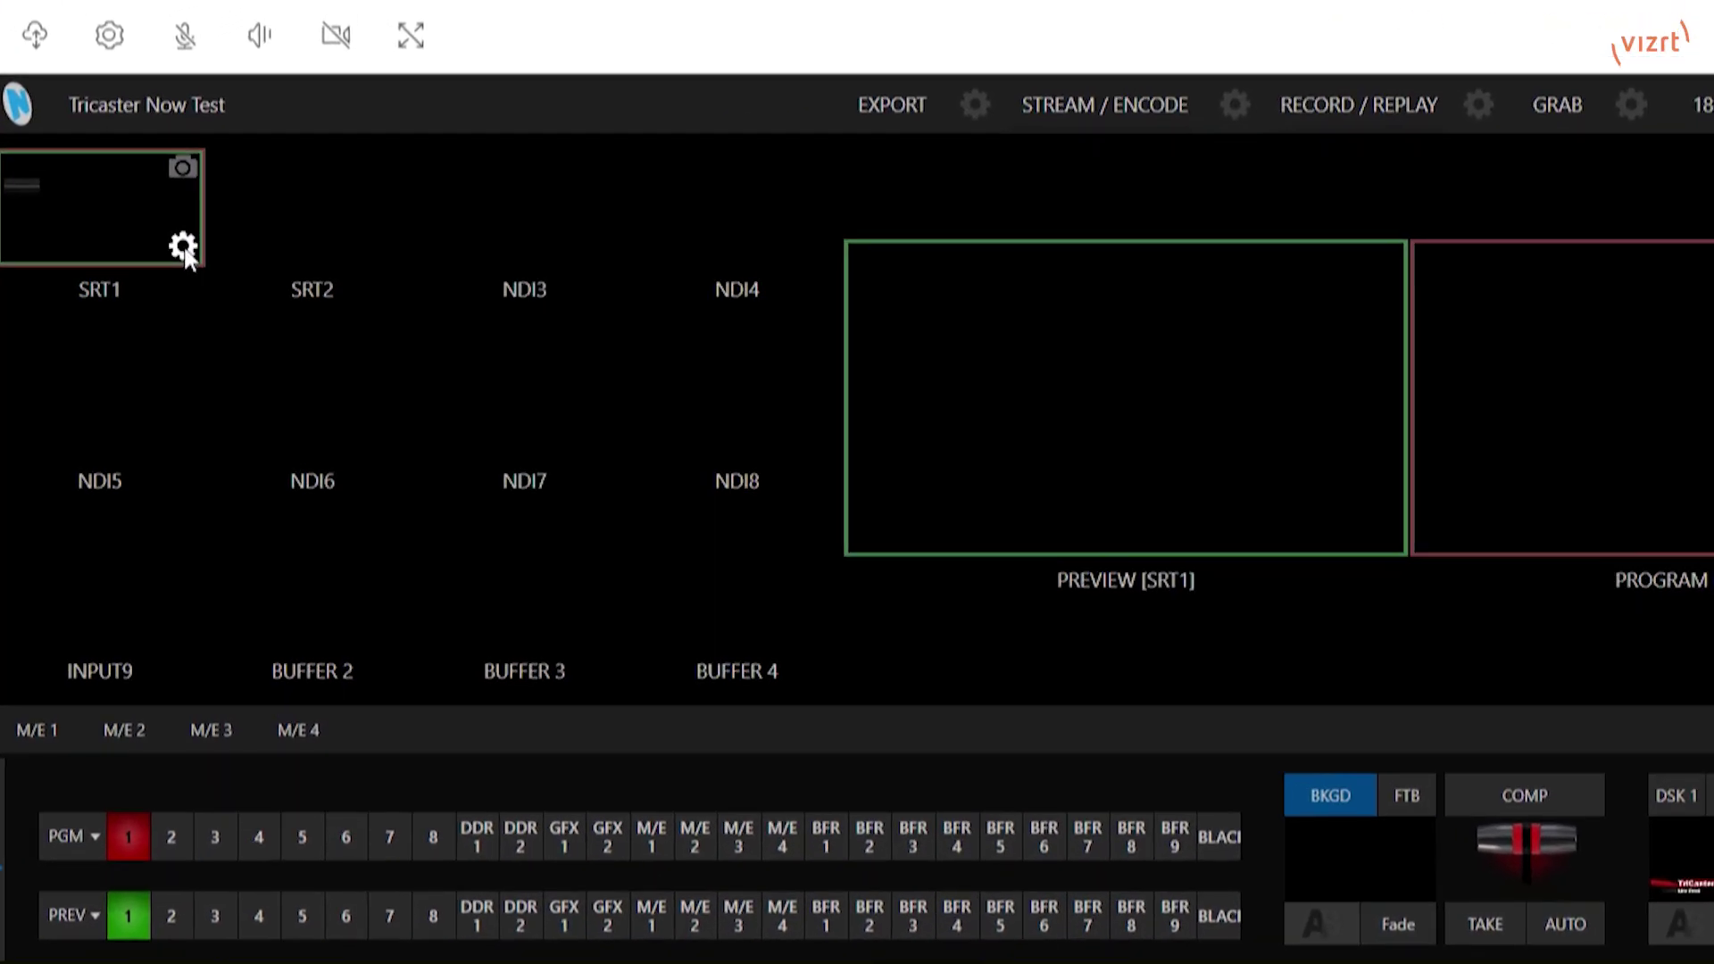
{"action": "left_click", "coordinate": [192, 235]}
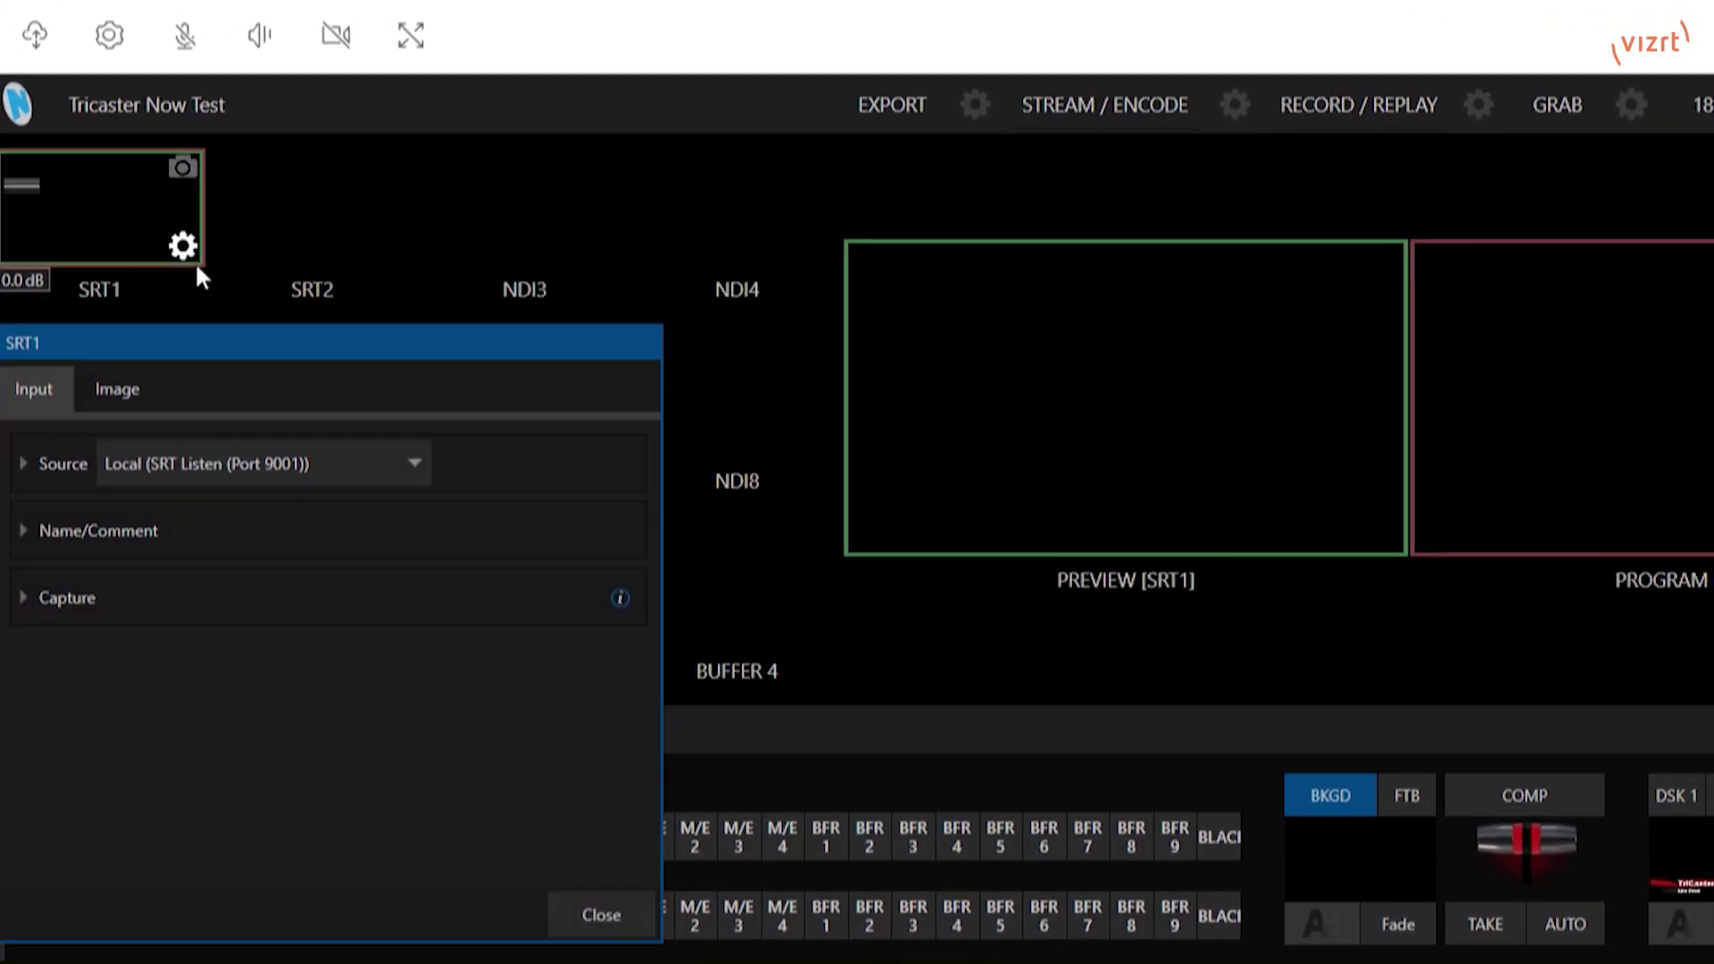
{"action": "left_click", "coordinate": [298, 462]}
{"action": "mouse_move", "coordinate": [302, 500]}
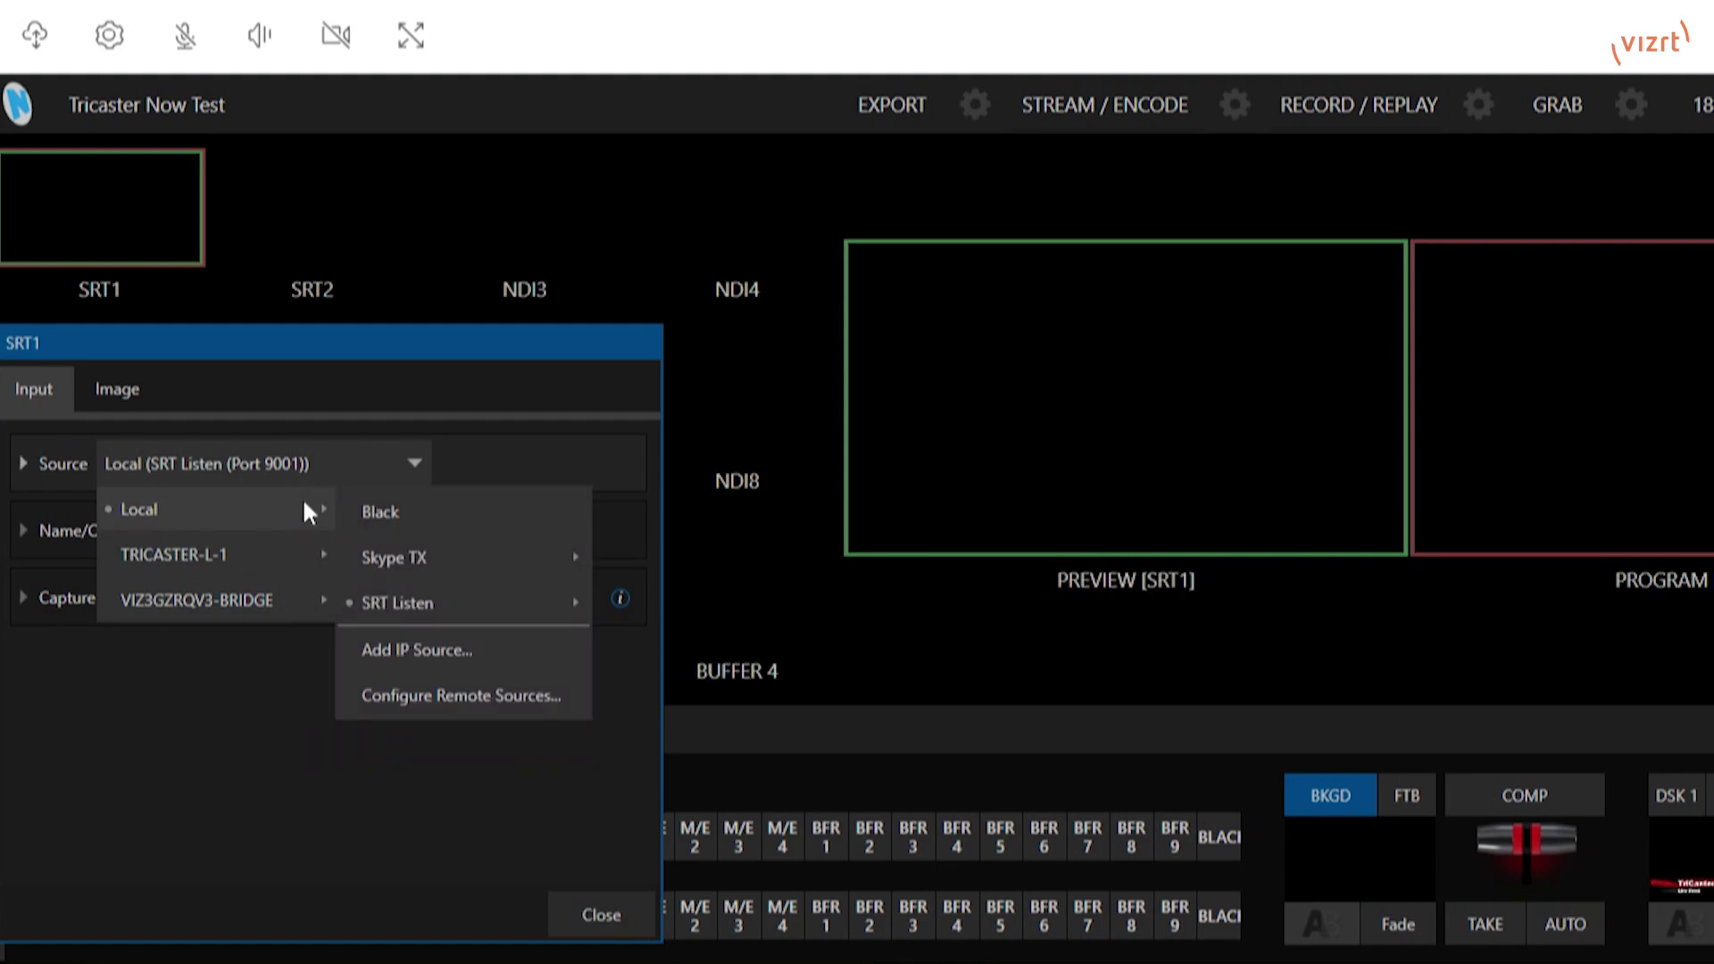
{"action": "mouse_move", "coordinate": [415, 564]}
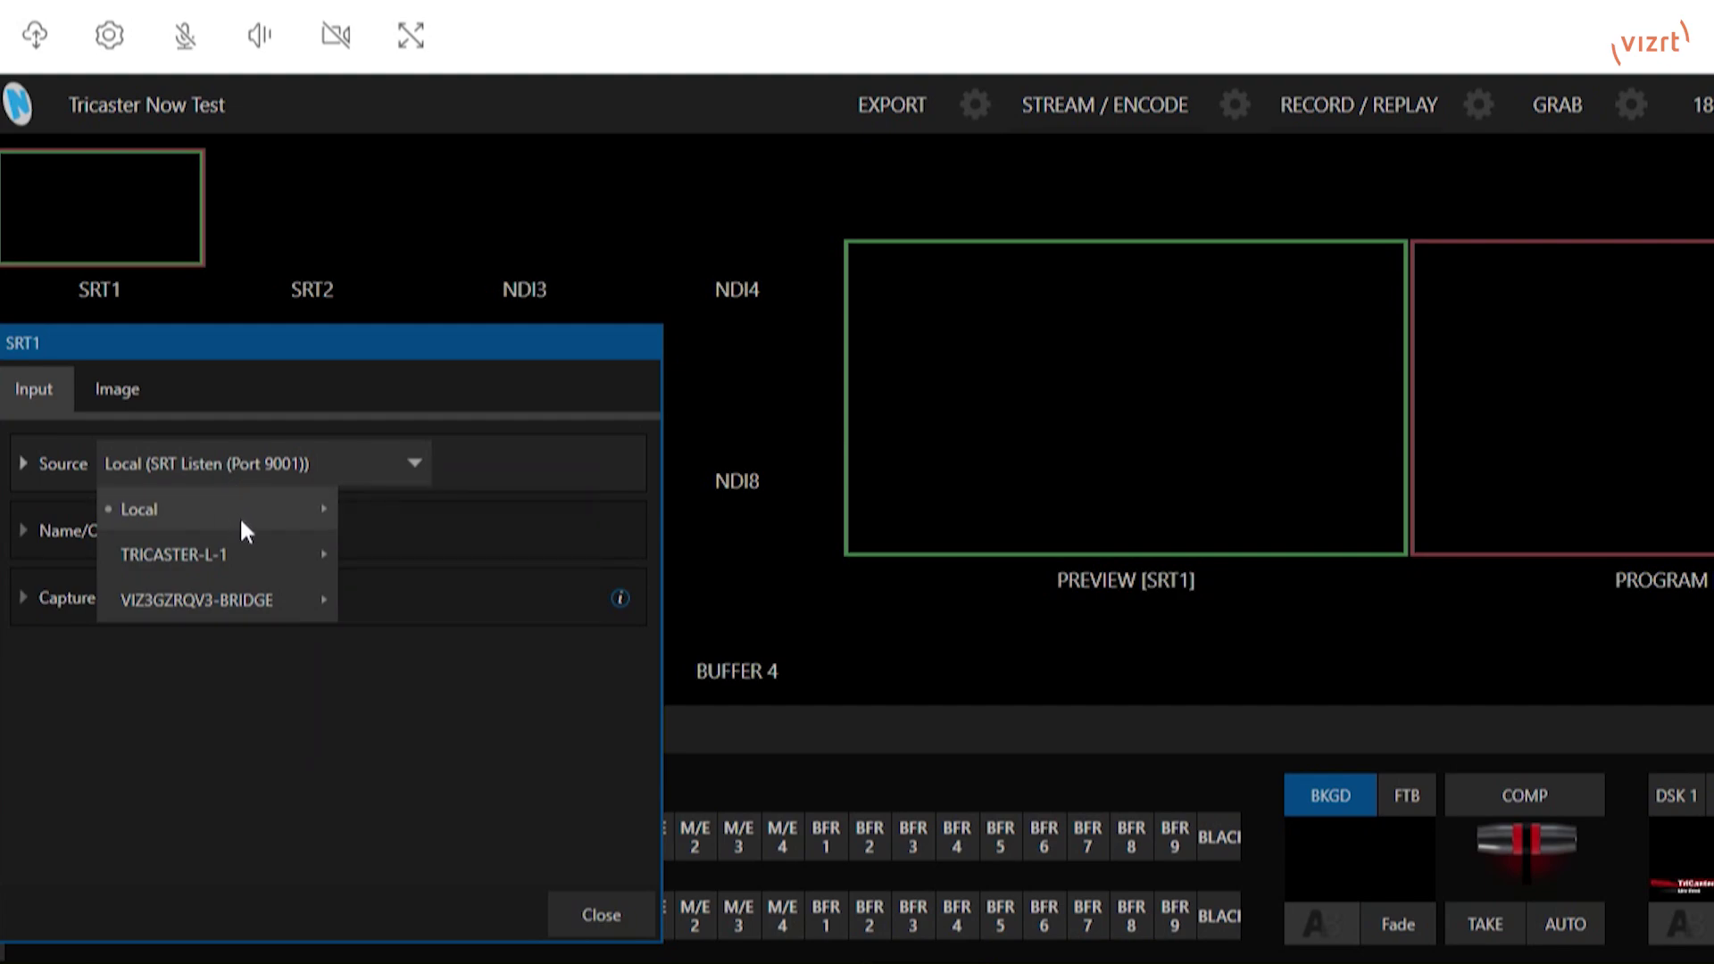
{"action": "mouse_move", "coordinate": [260, 572]}
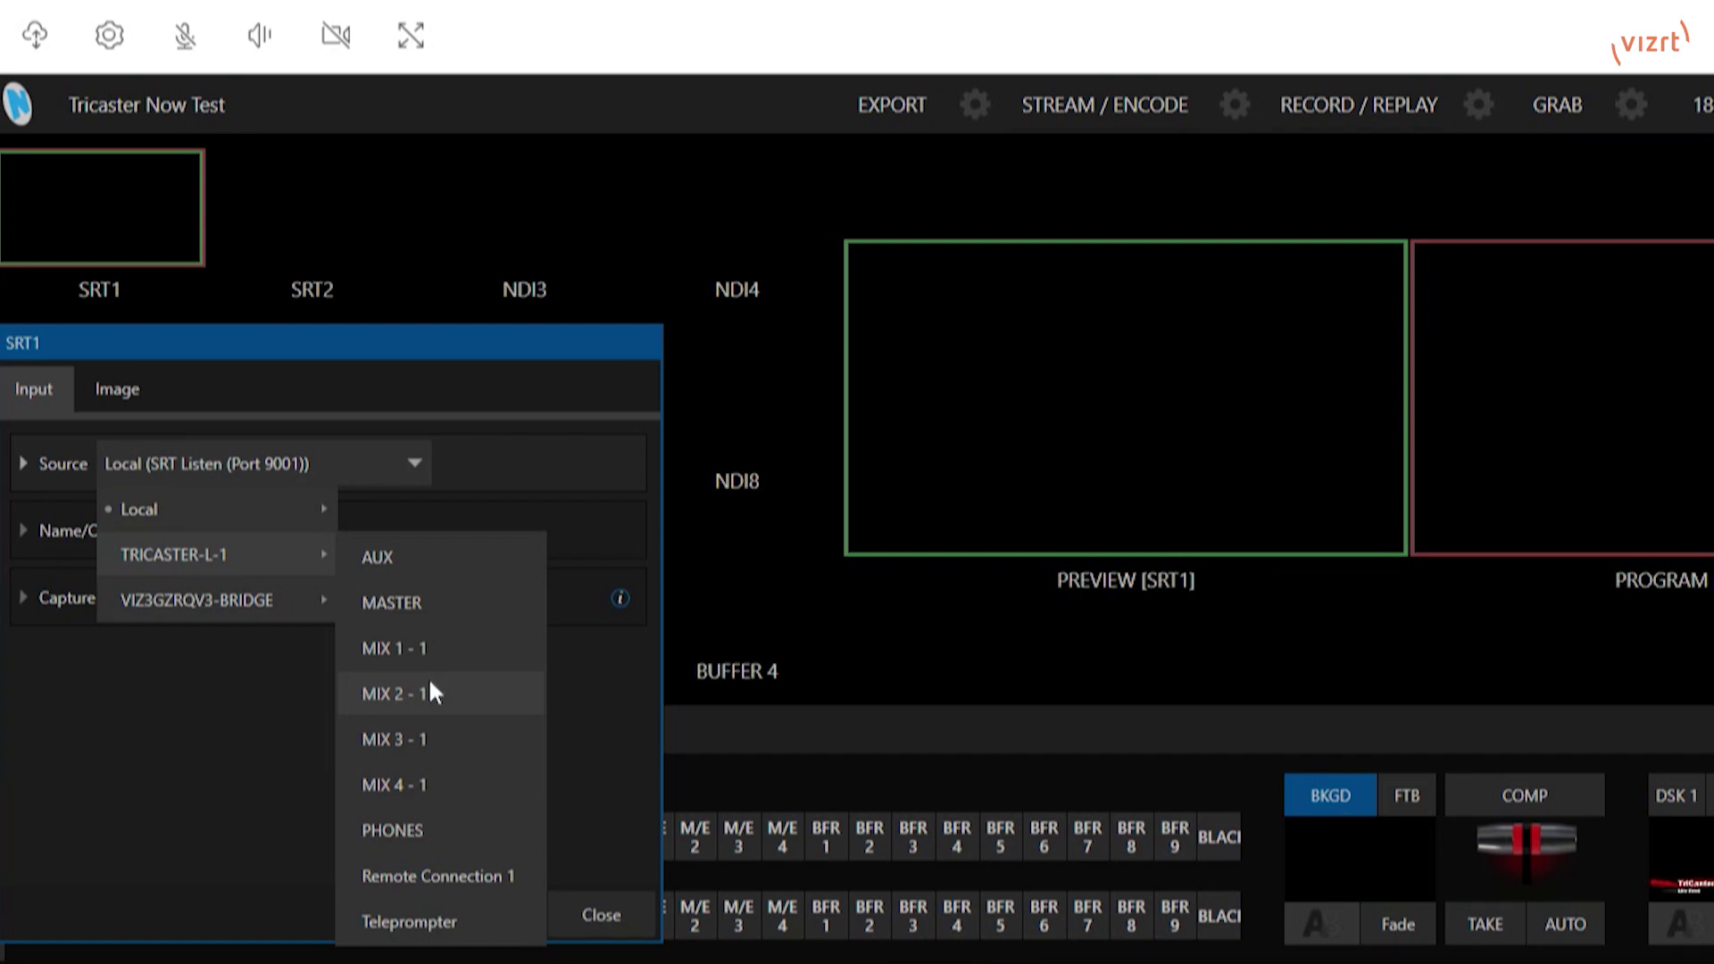
{"action": "mouse_move", "coordinate": [215, 624]}
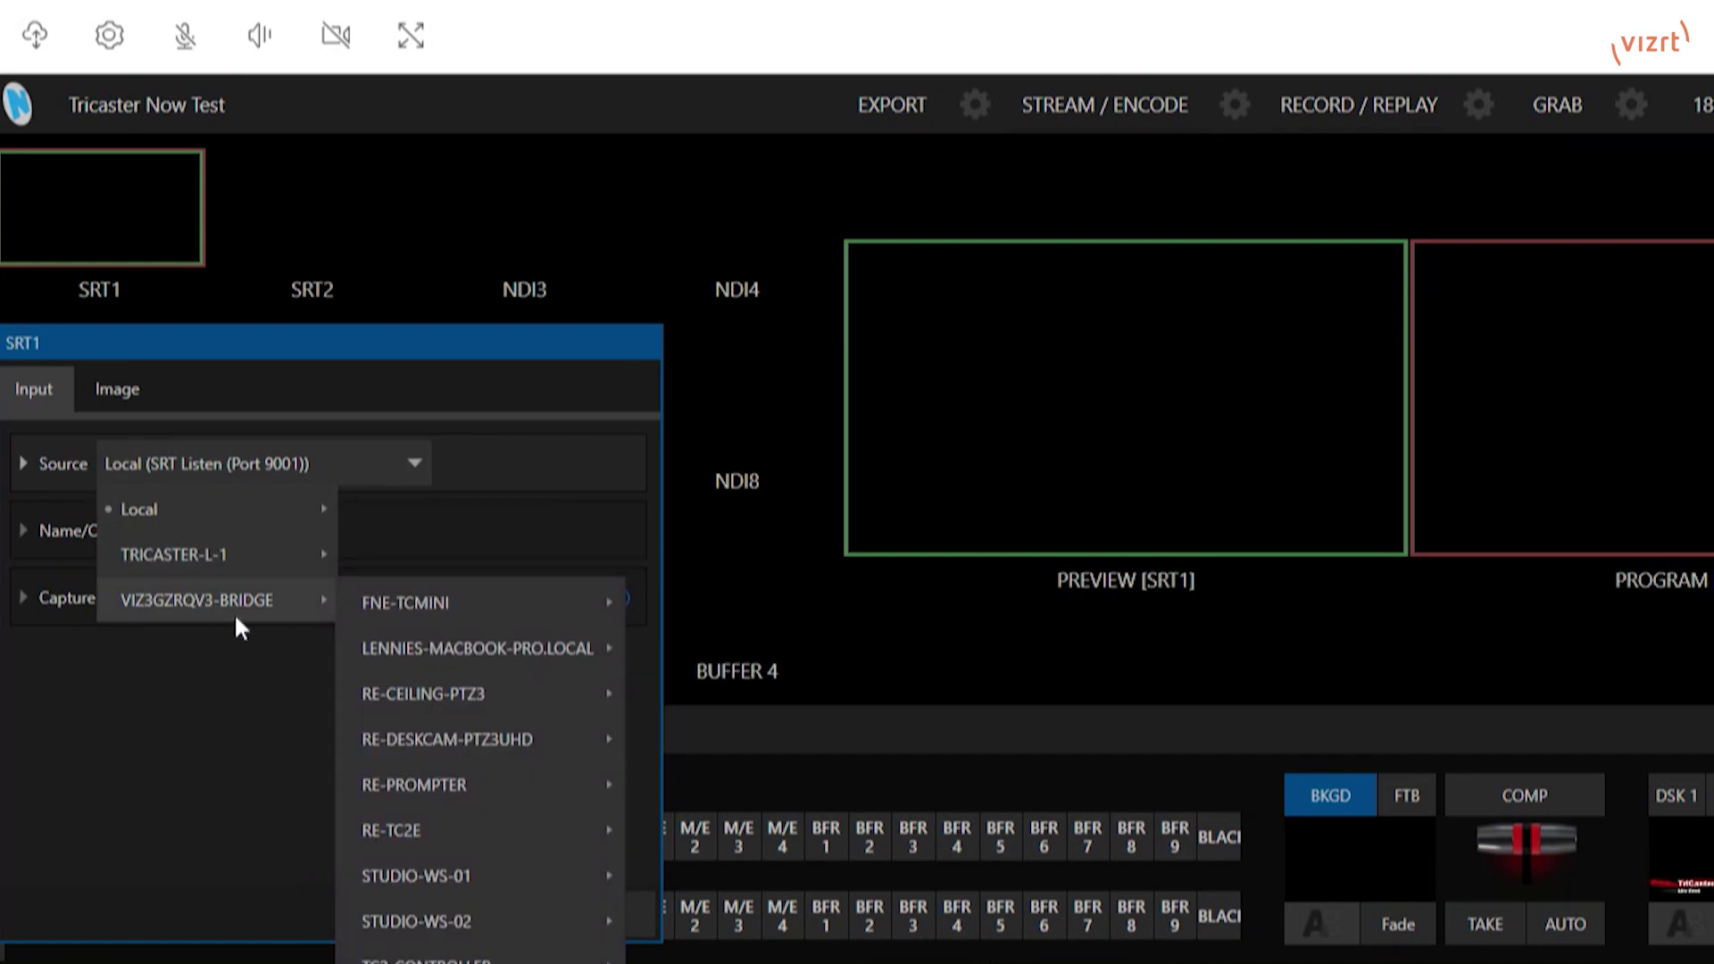
{"action": "mouse_move", "coordinate": [468, 667]}
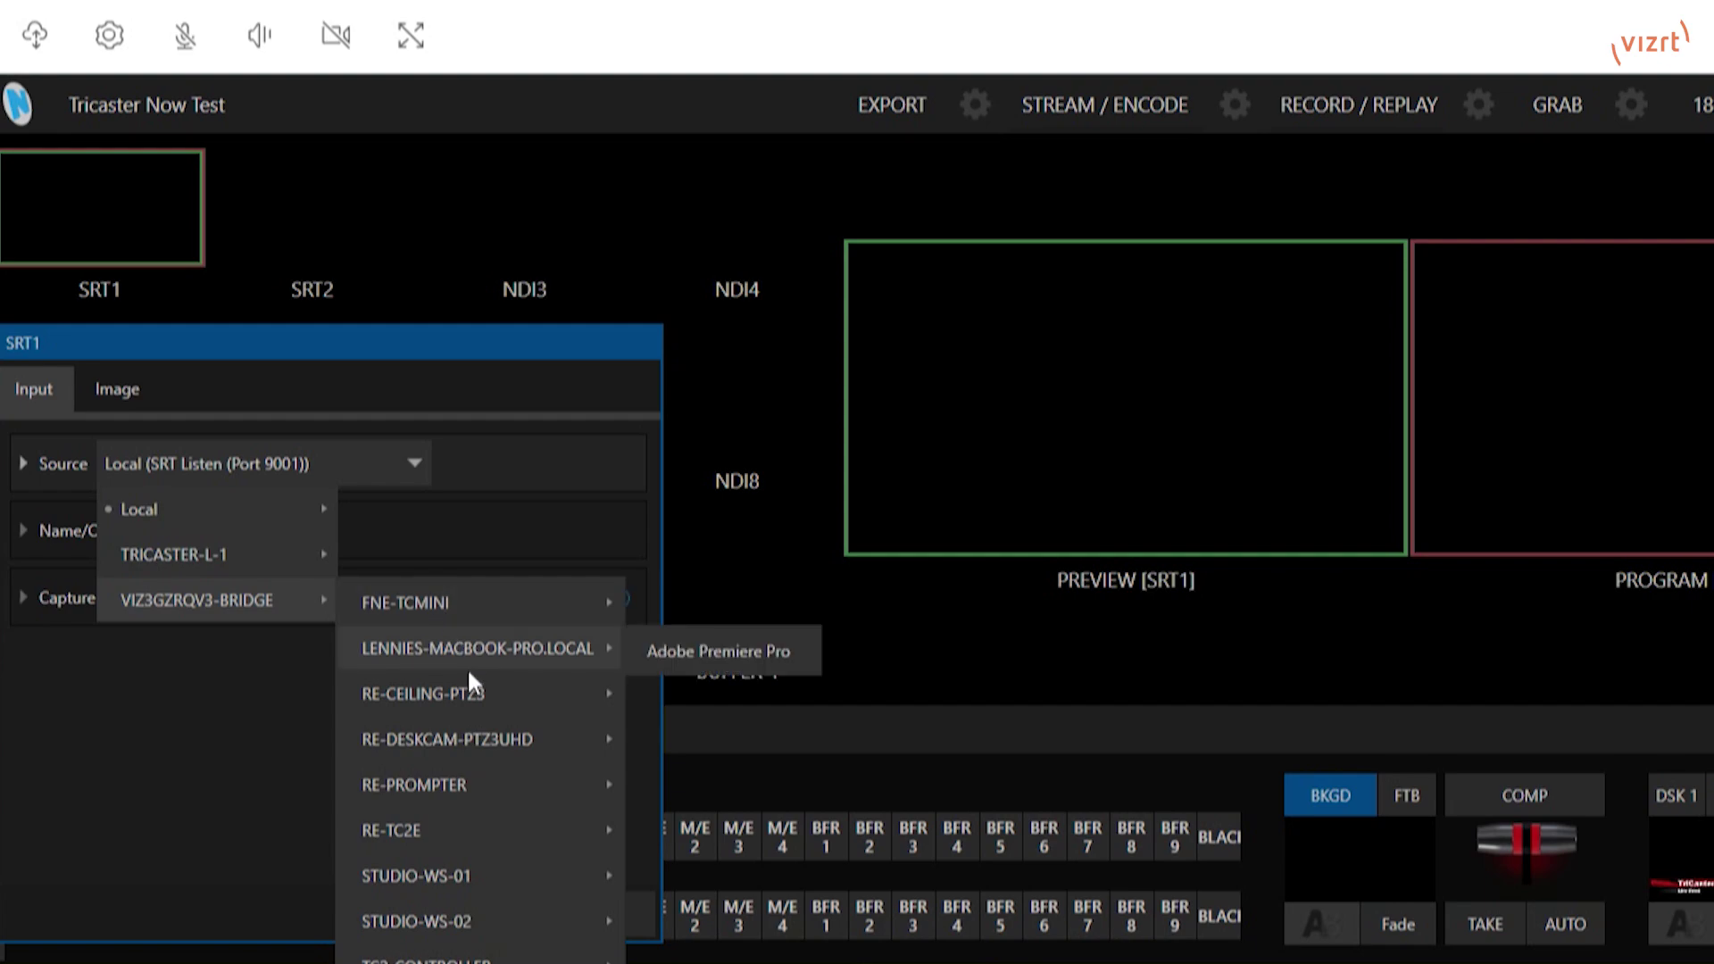
{"action": "mouse_move", "coordinate": [472, 743]}
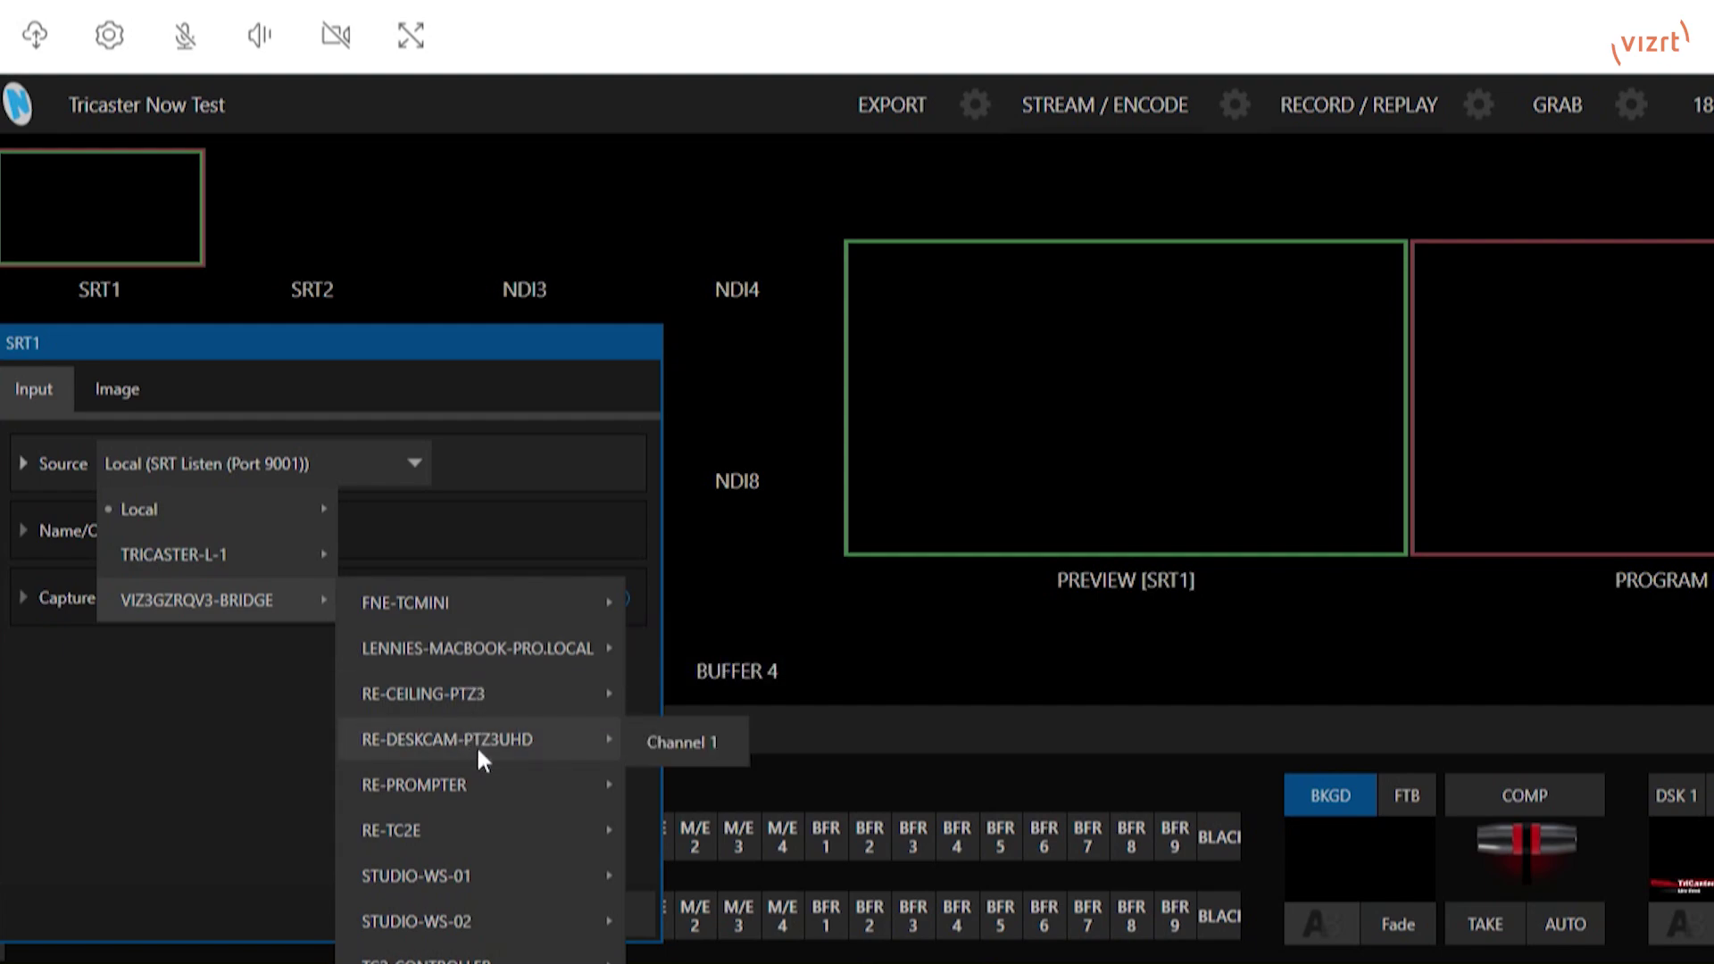
{"action": "left_click", "coordinate": [690, 743]}
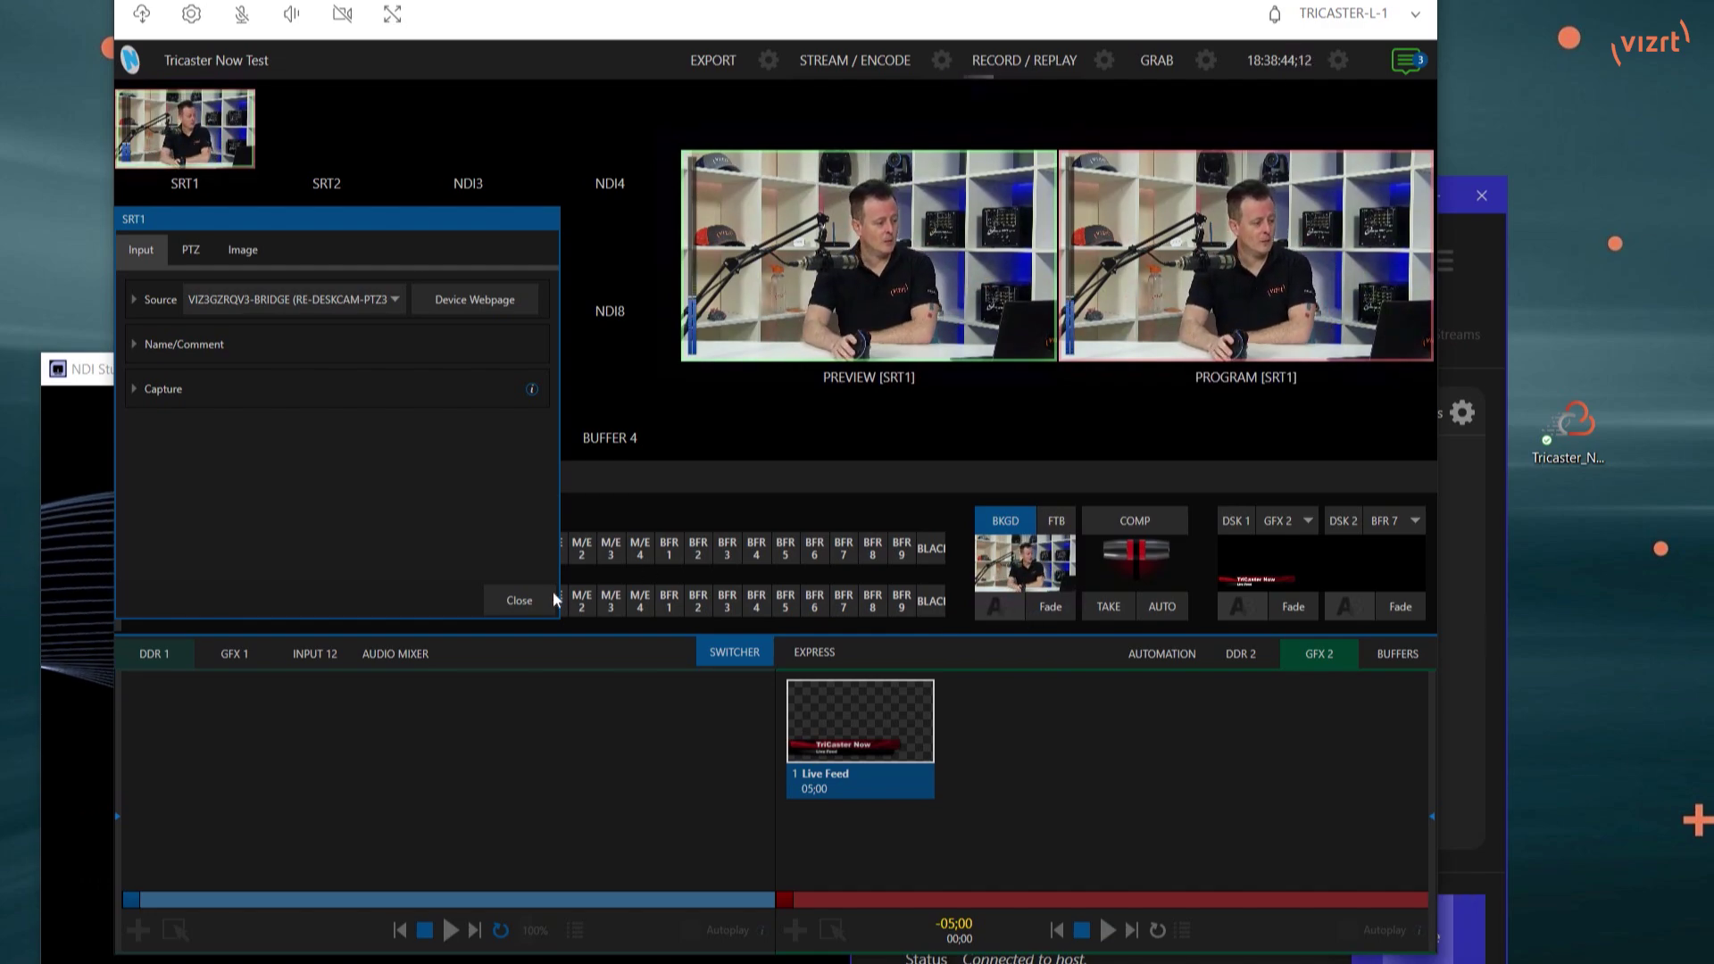
Step: Close SRT1 settings, fade on the DSK 1 'TriCaster Now – Live Feed' title, and raise NDI Studio Monitor
{"action": "left_click", "coordinate": [518, 600]}
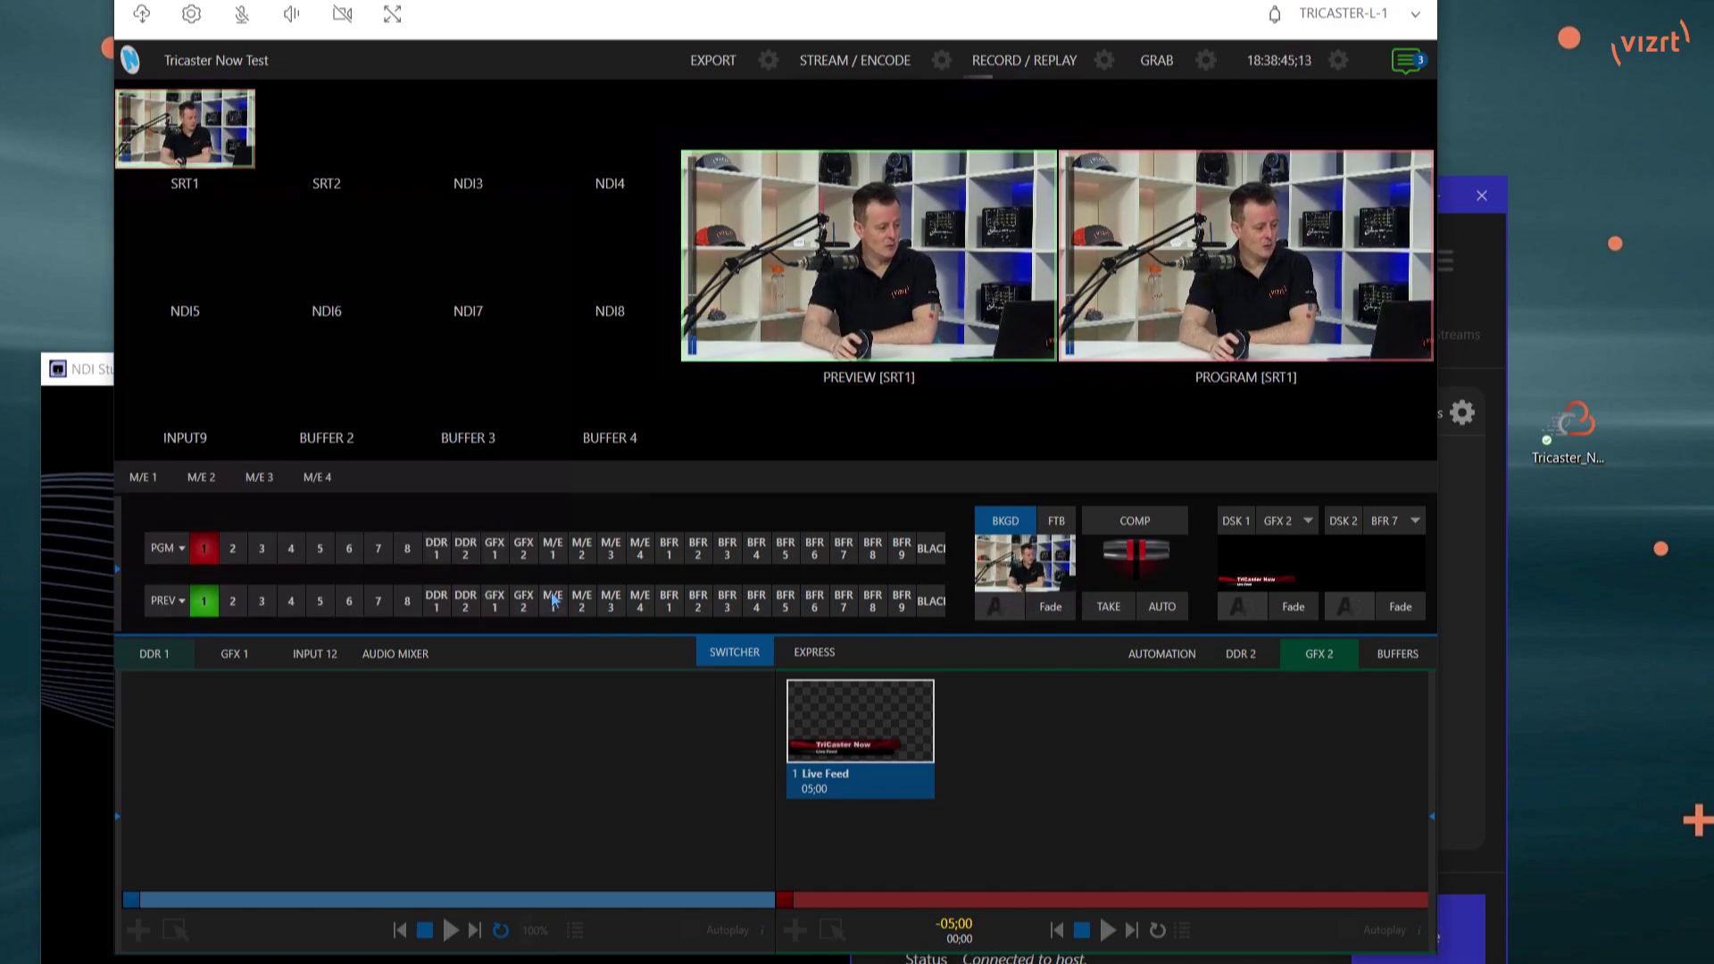
{"action": "left_click", "coordinate": [1293, 606]}
{"action": "mouse_move", "coordinate": [1291, 574]}
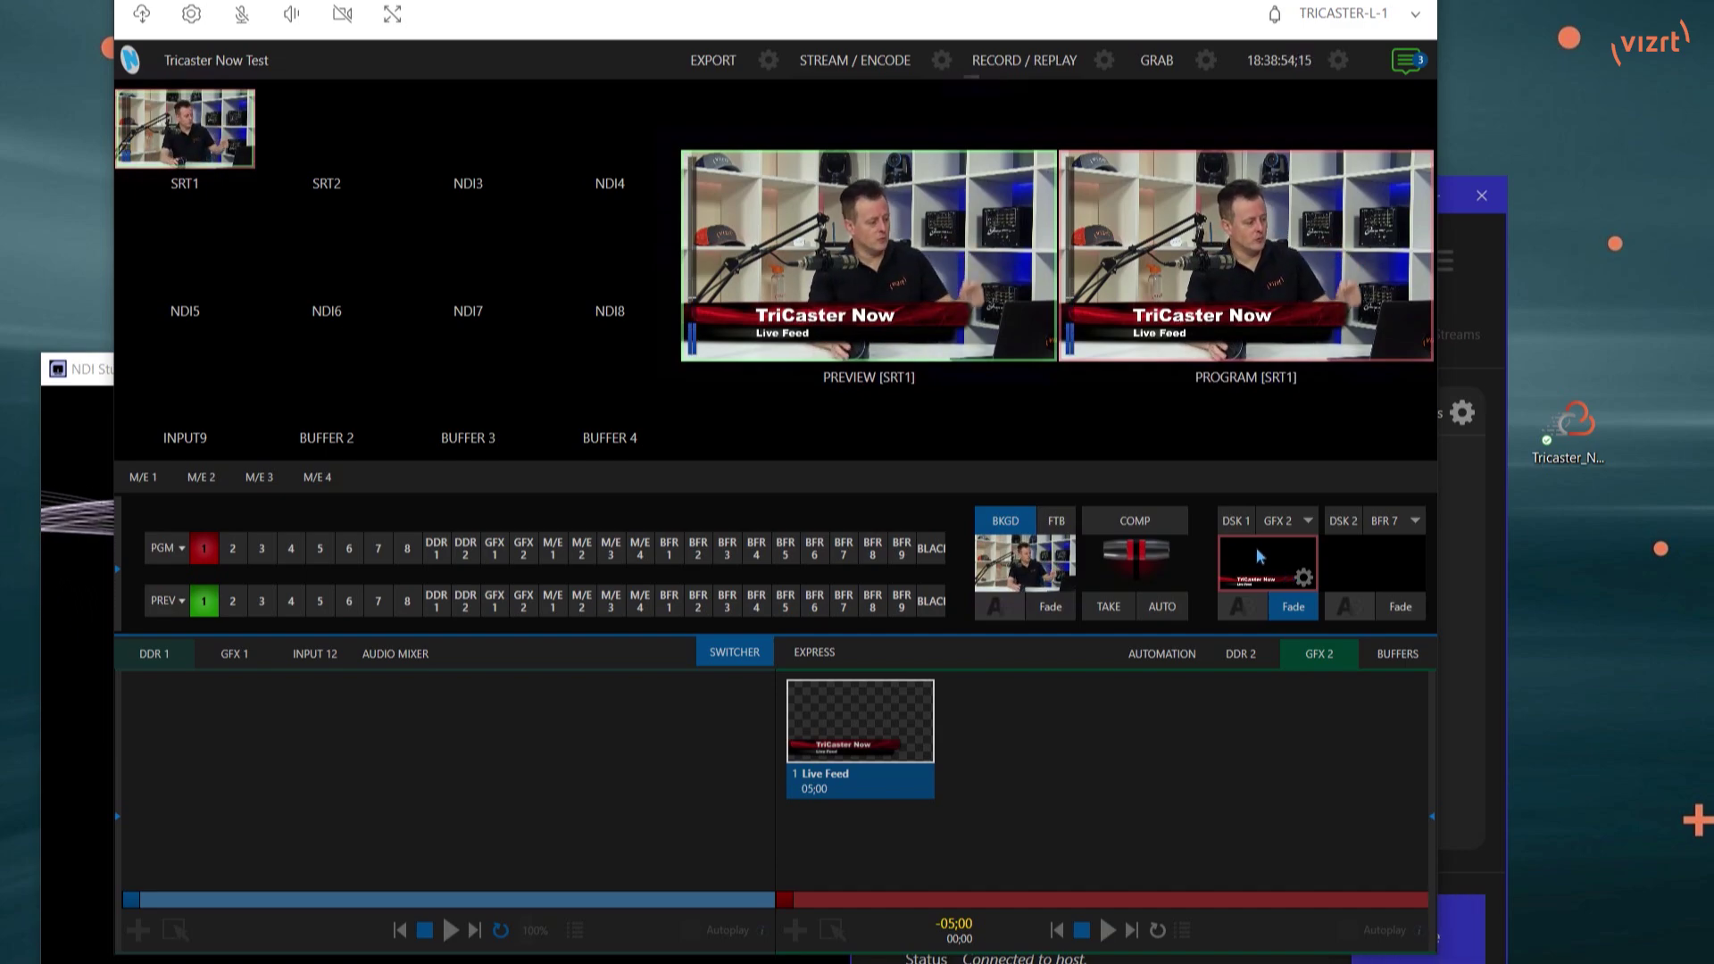
{"action": "left_click", "coordinate": [98, 384]}
{"action": "left_click_drag", "start_coordinate": [308, 381], "coordinate": [370, 139]}
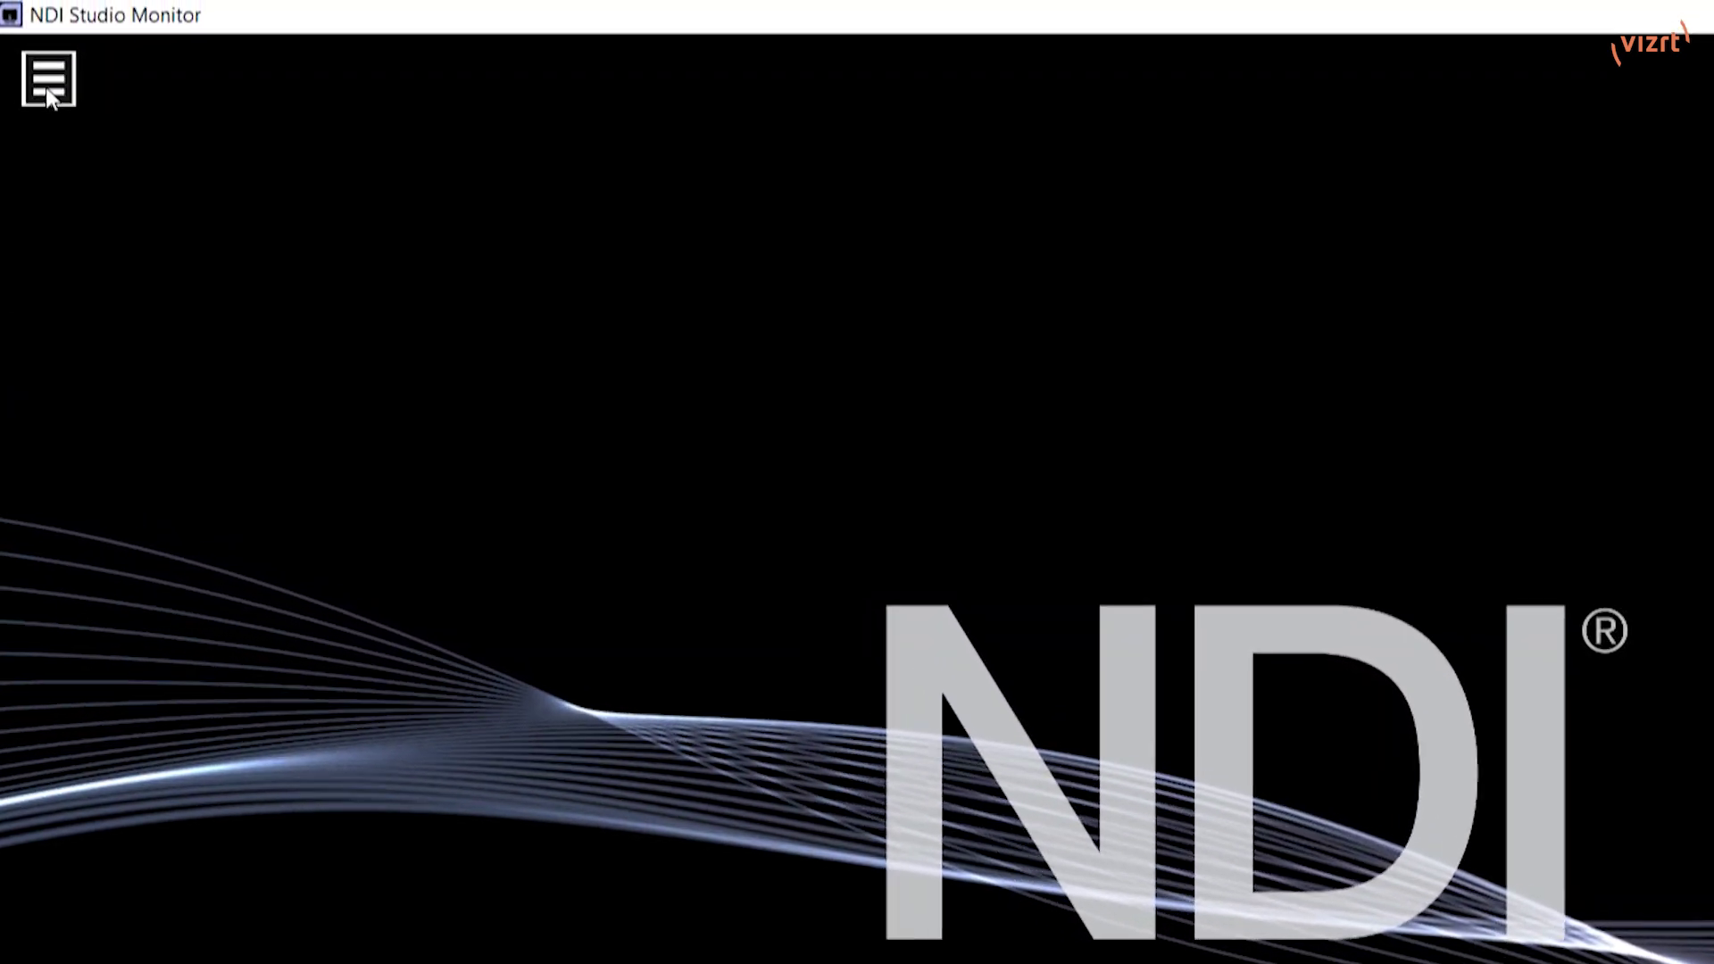
{"action": "left_click", "coordinate": [46, 89]}
{"action": "mouse_move", "coordinate": [132, 105]}
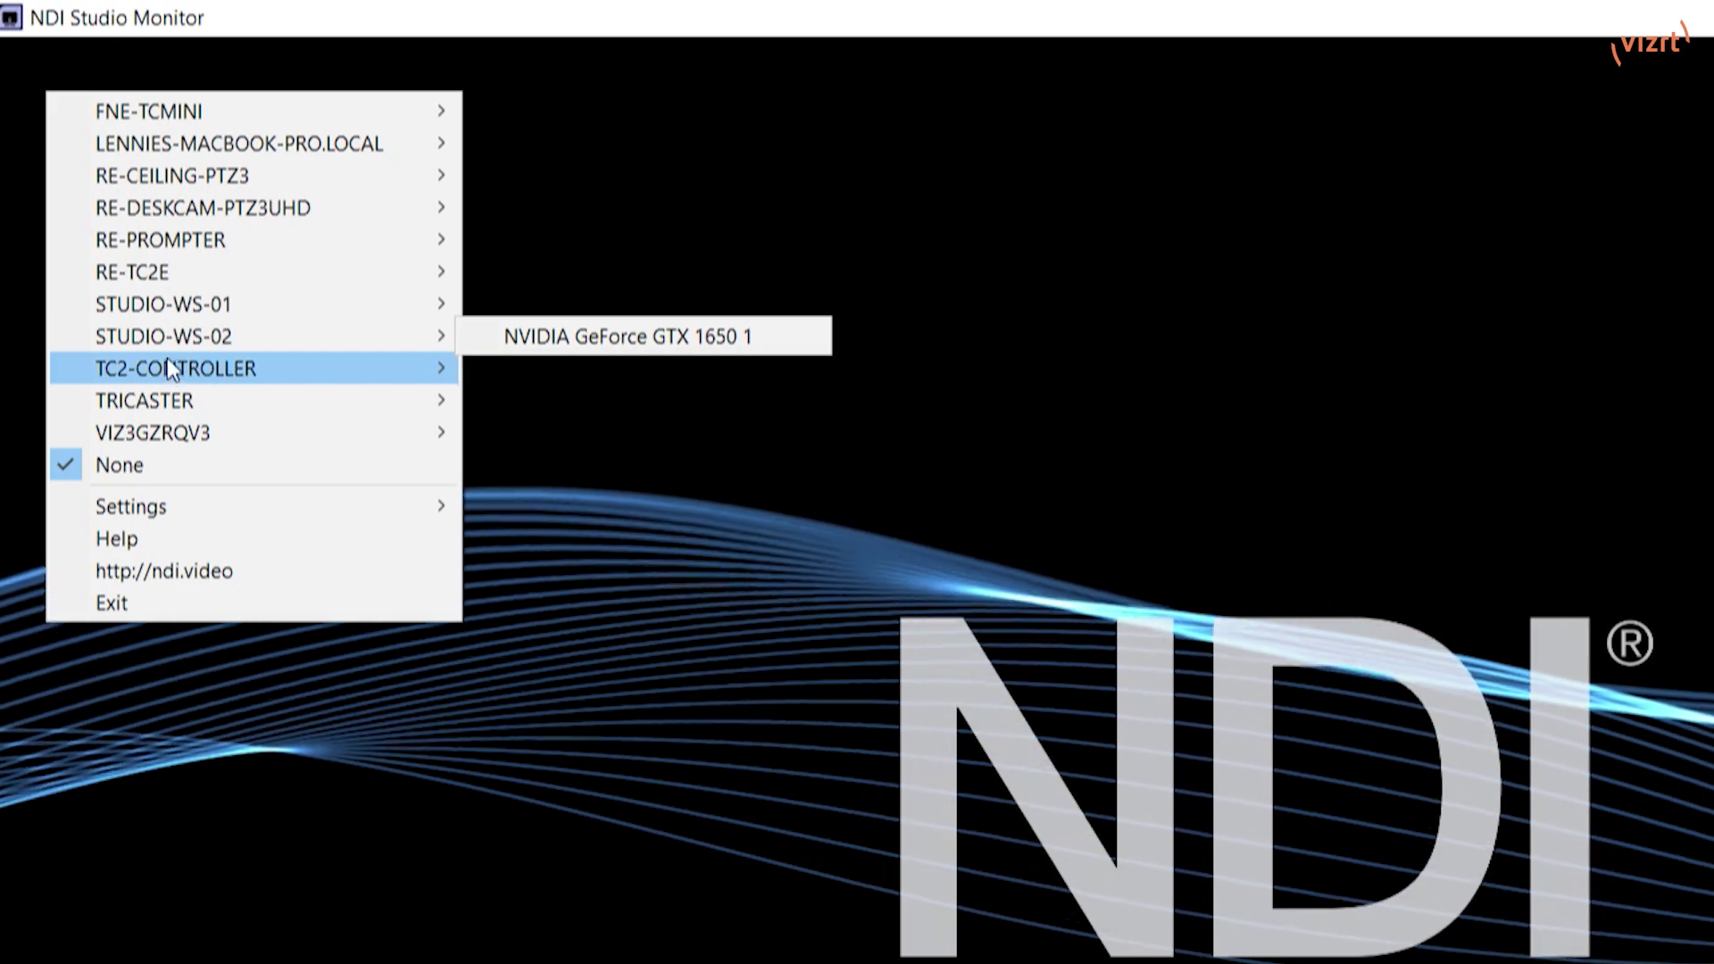
{"action": "mouse_move", "coordinate": [177, 403]}
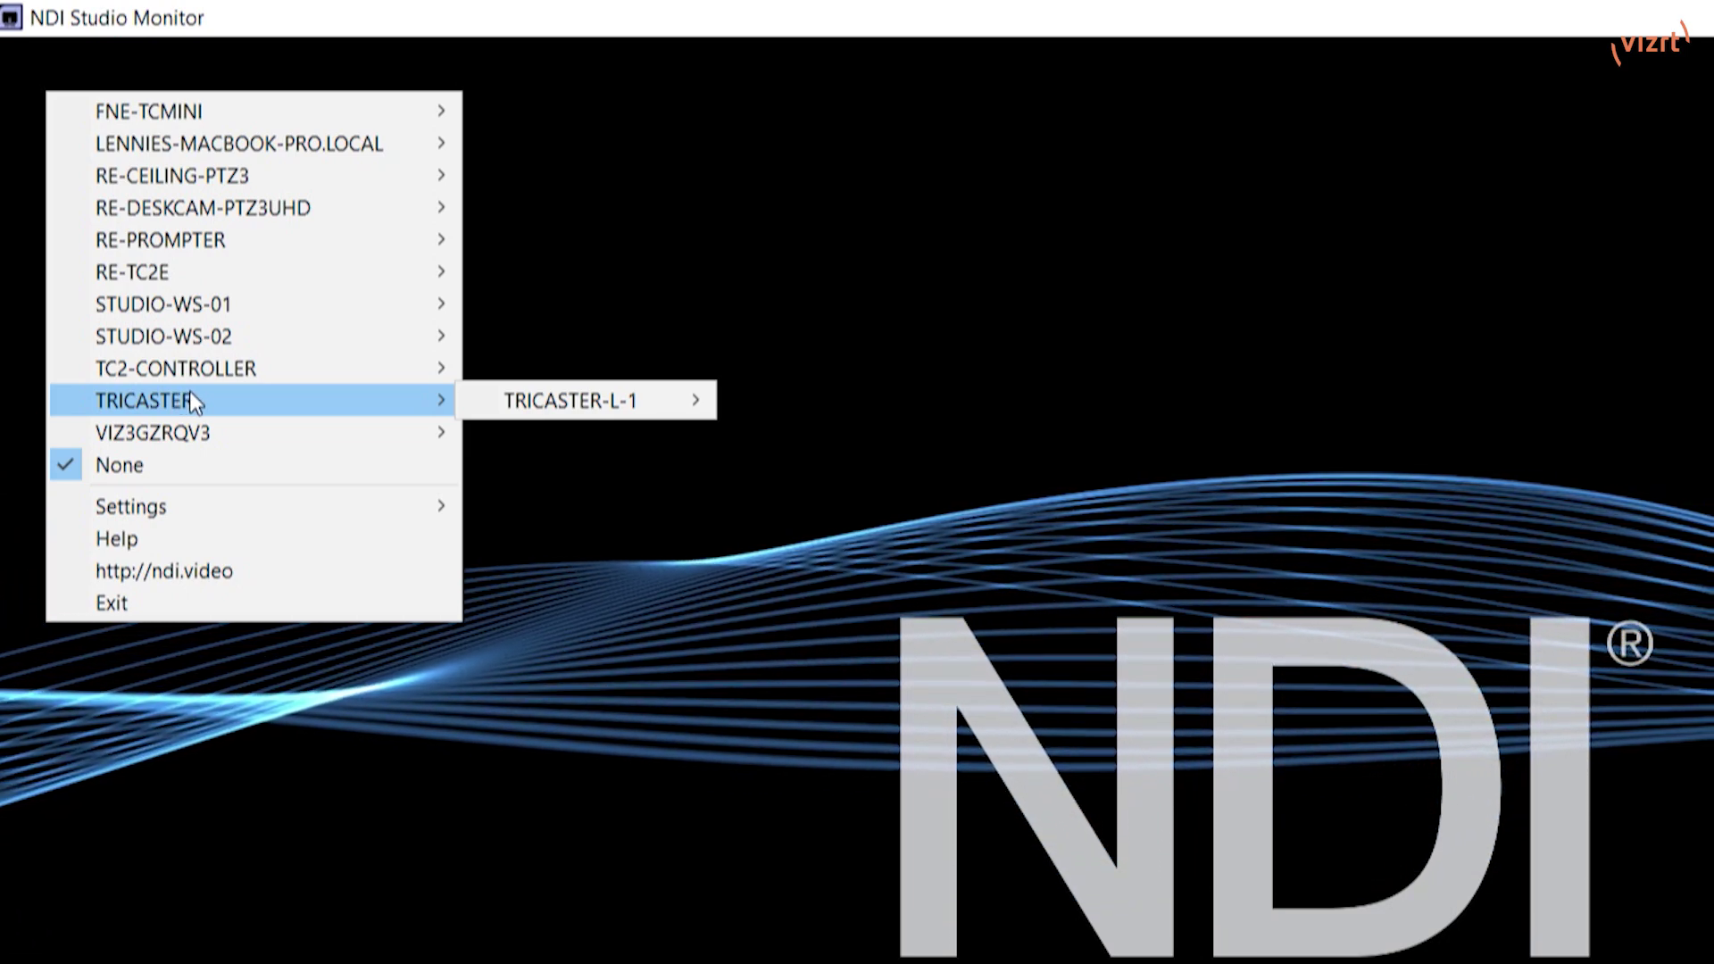
{"action": "mouse_move", "coordinate": [577, 404]}
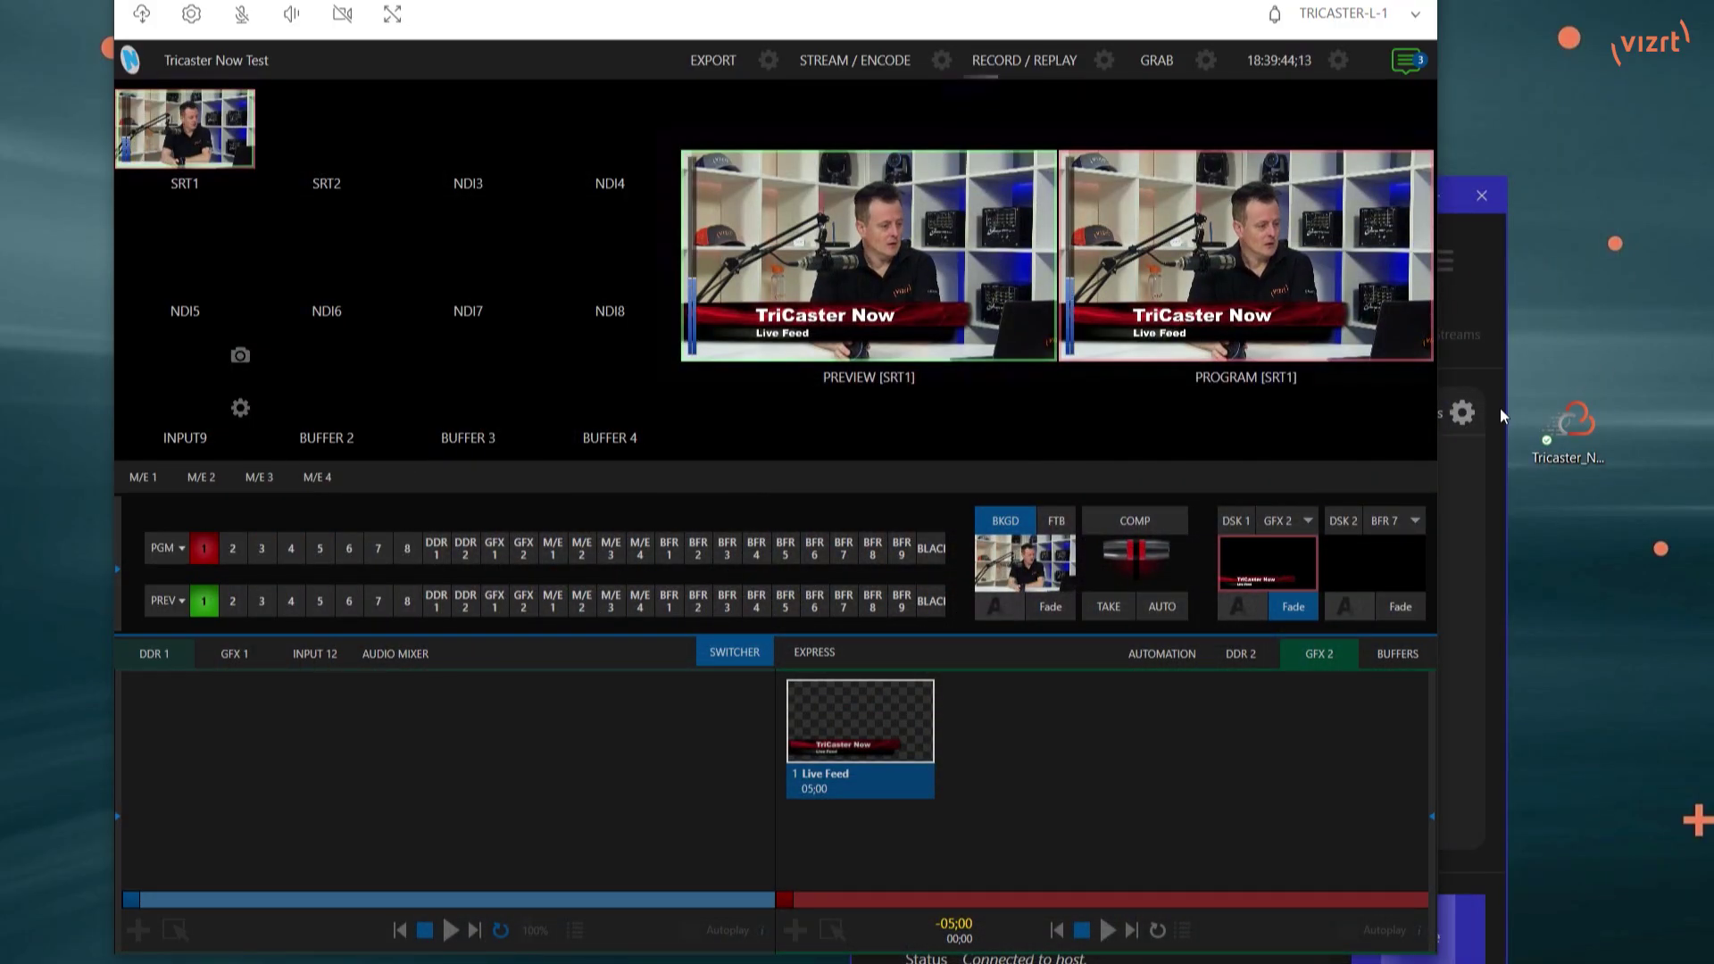
Step: Exit the live production via File > Exit and confirm, returning to the 1080/59.94p session home
{"action": "mouse_move", "coordinate": [175, 63]}
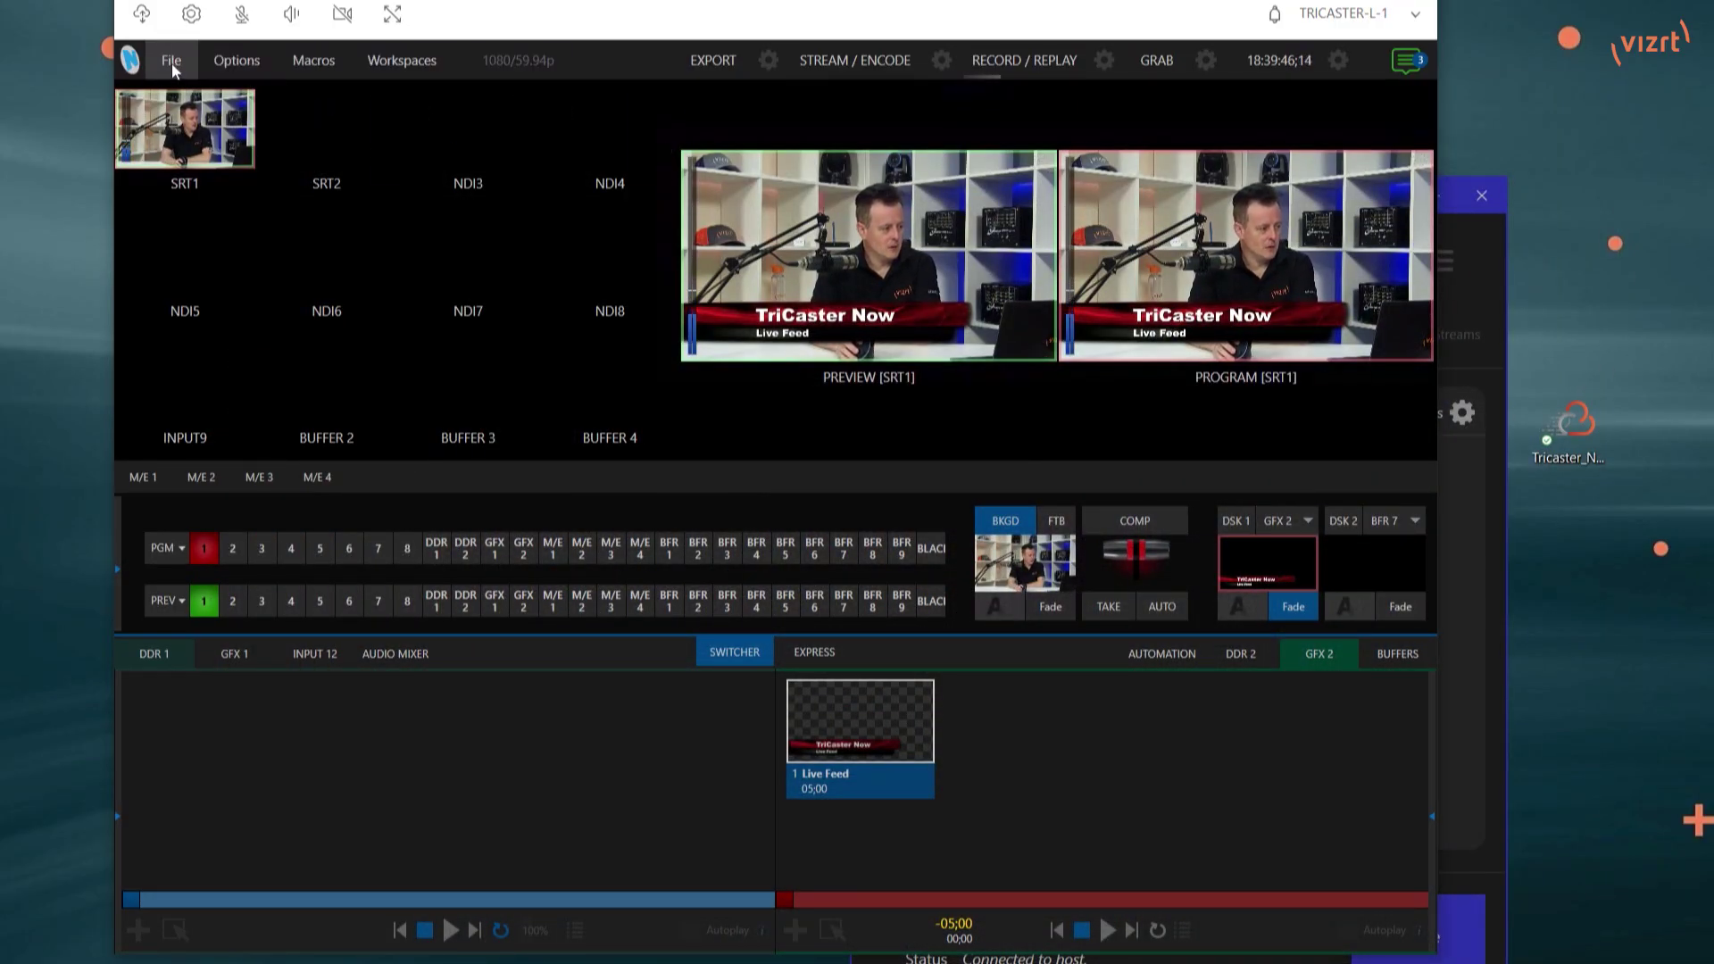
{"action": "left_click", "coordinate": [172, 62]}
{"action": "left_click", "coordinate": [243, 182]}
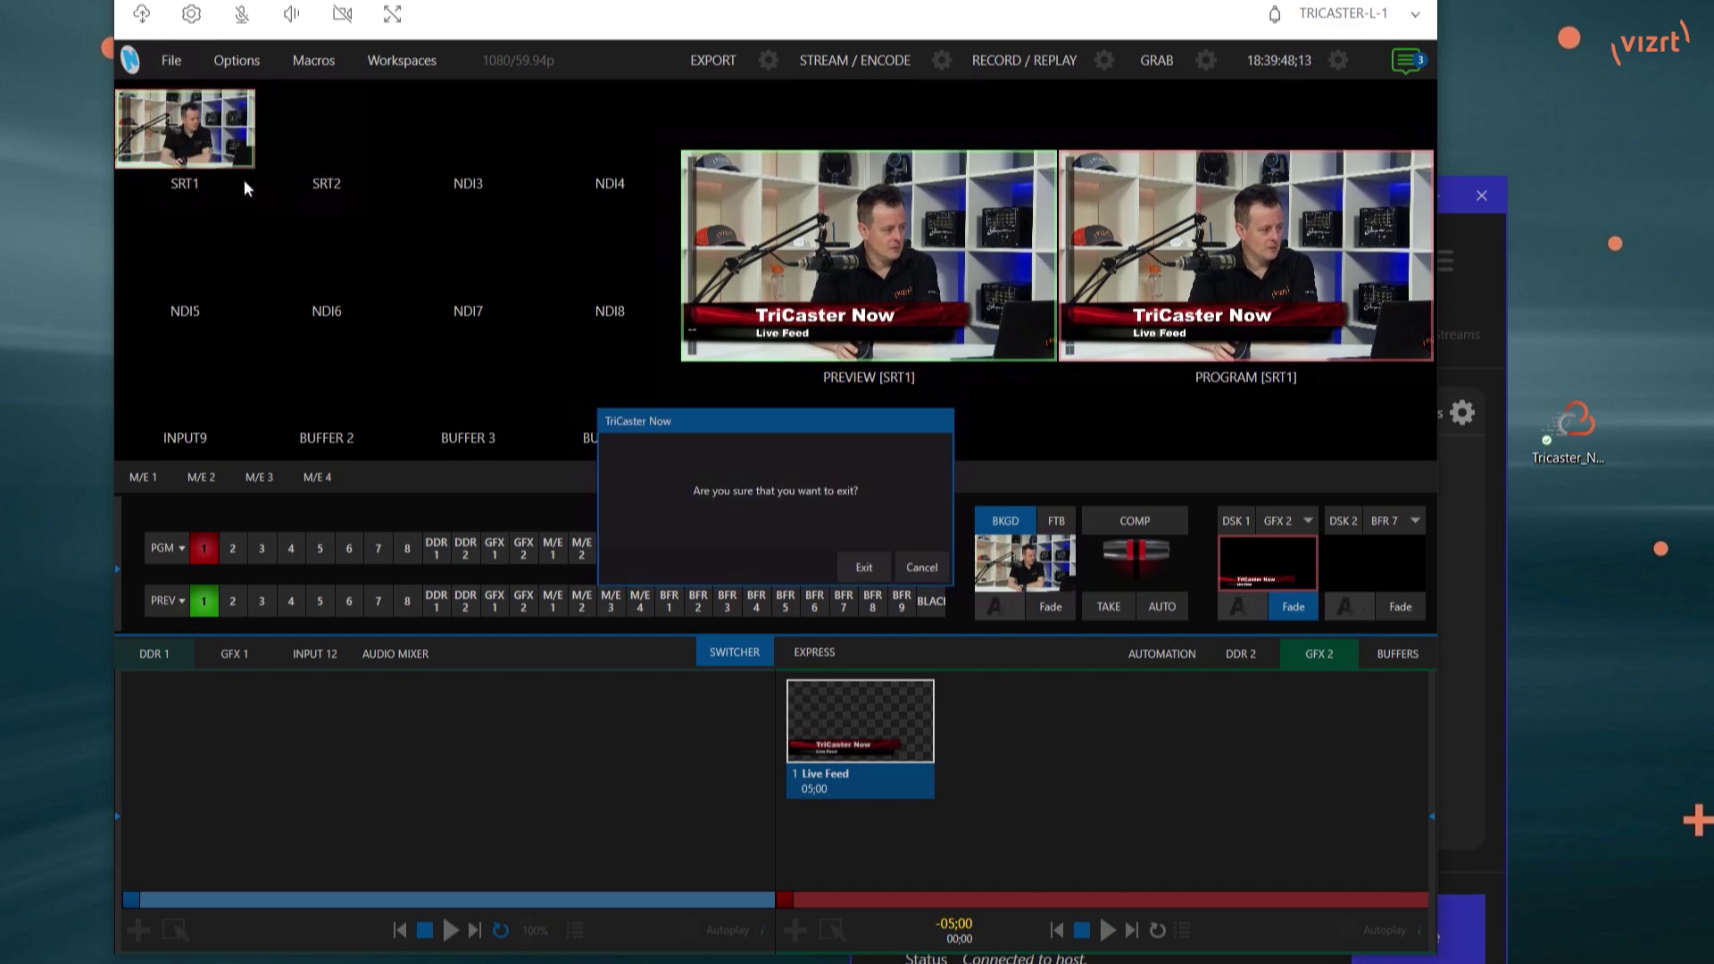
{"action": "left_click", "coordinate": [865, 568]}
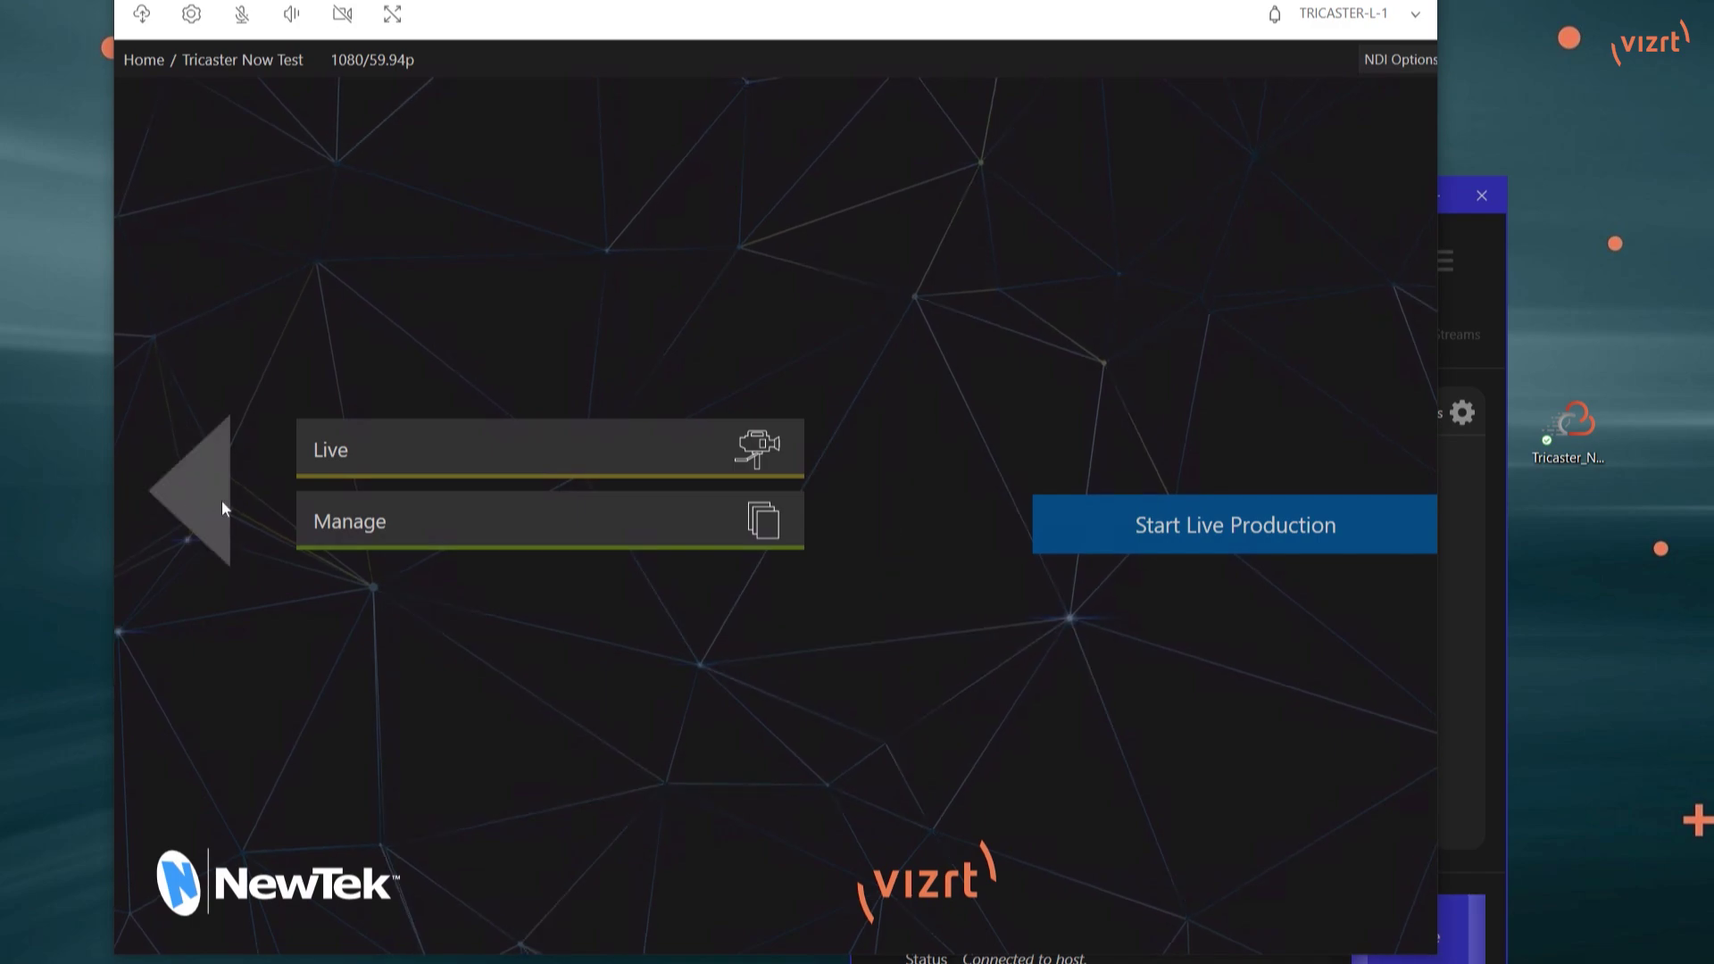
Step: Go Home, enter Shutdown > Administrator Mode, and confirm Exit to Windows
{"action": "left_click", "coordinate": [221, 500]}
{"action": "left_click", "coordinate": [554, 629]}
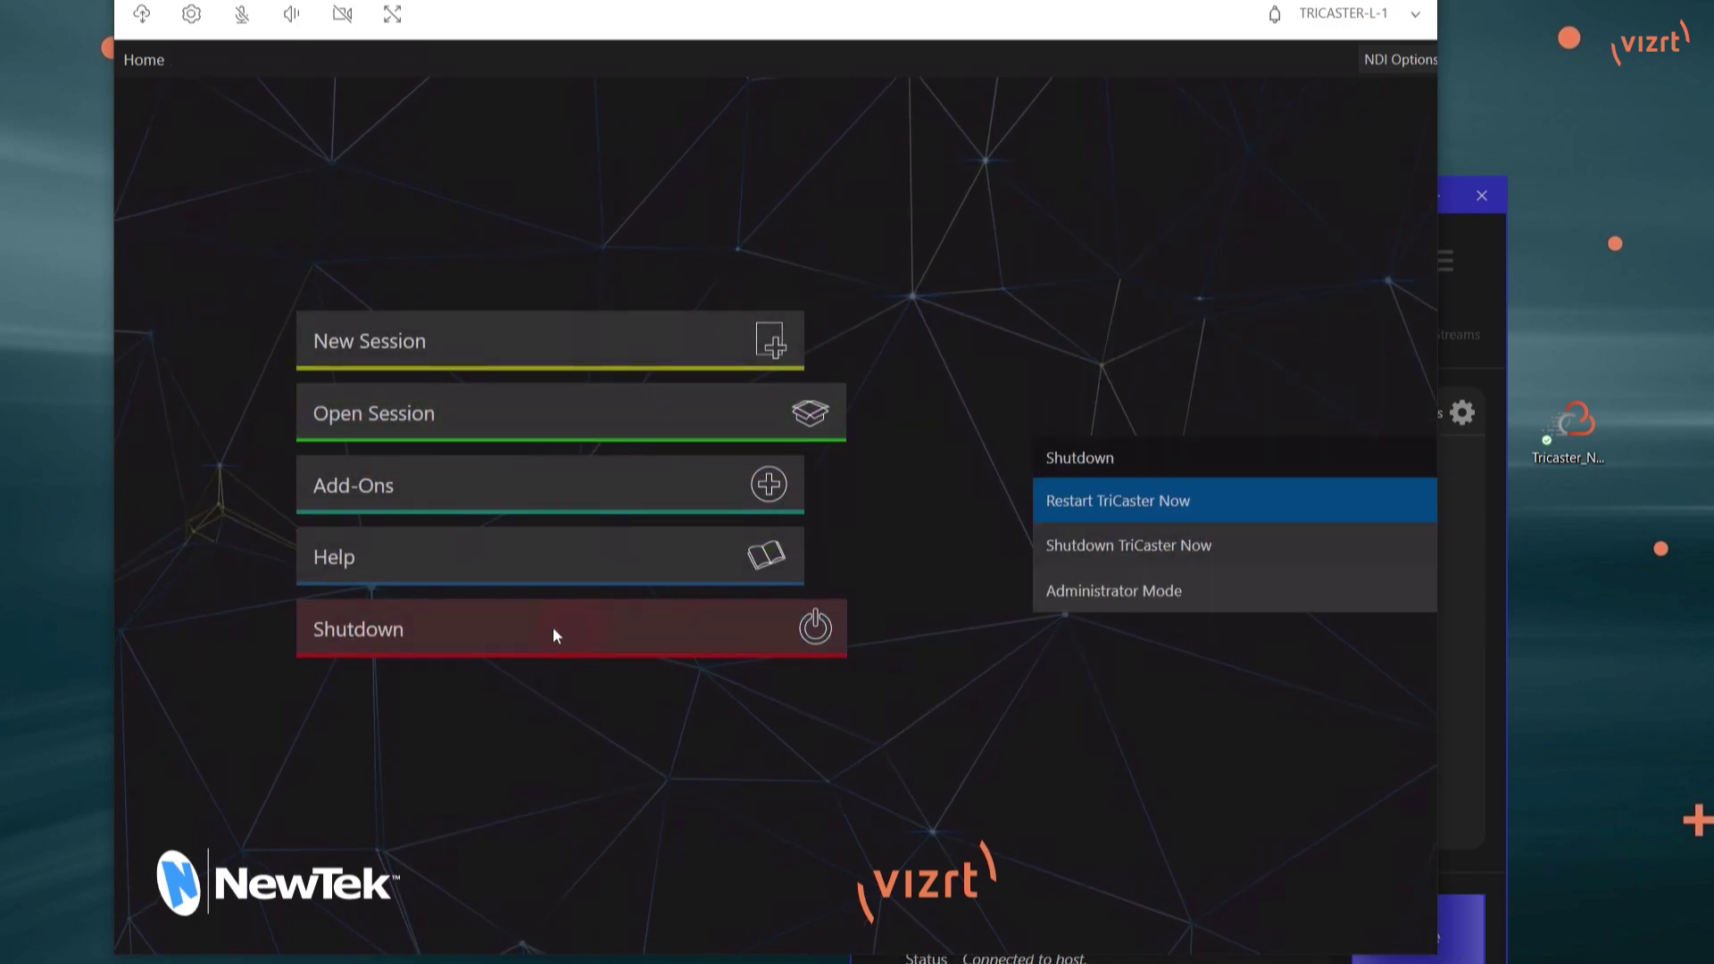
{"action": "left_click", "coordinate": [1123, 595]}
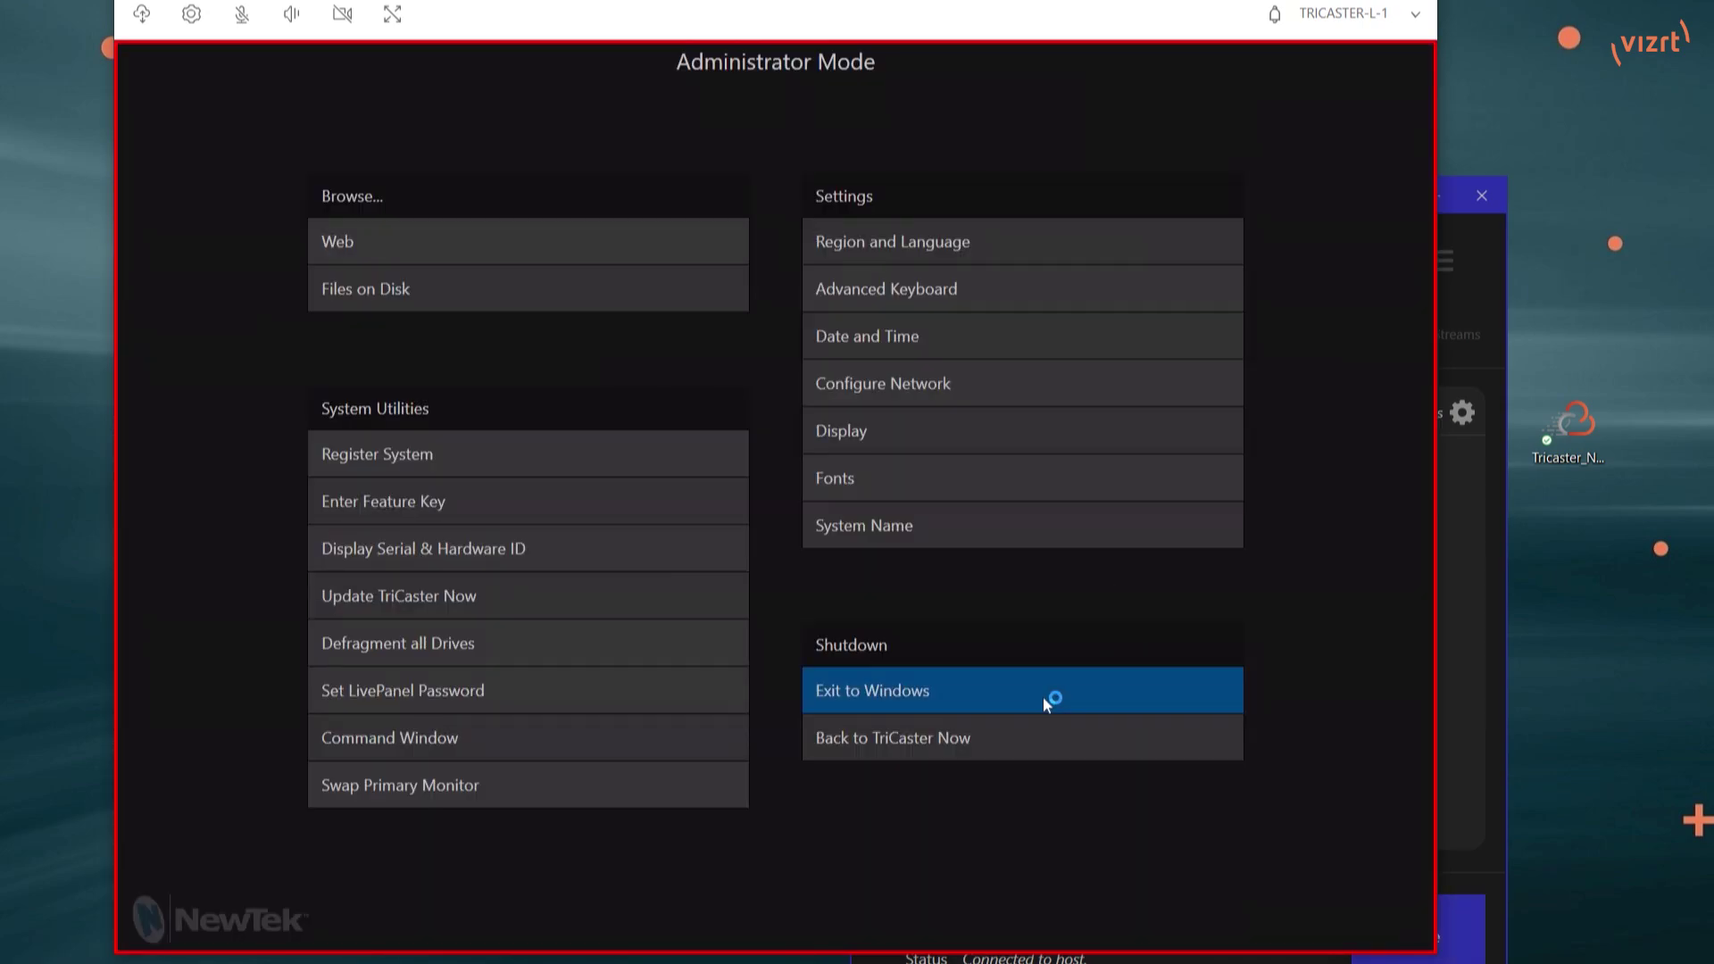
{"action": "left_click", "coordinate": [1015, 696]}
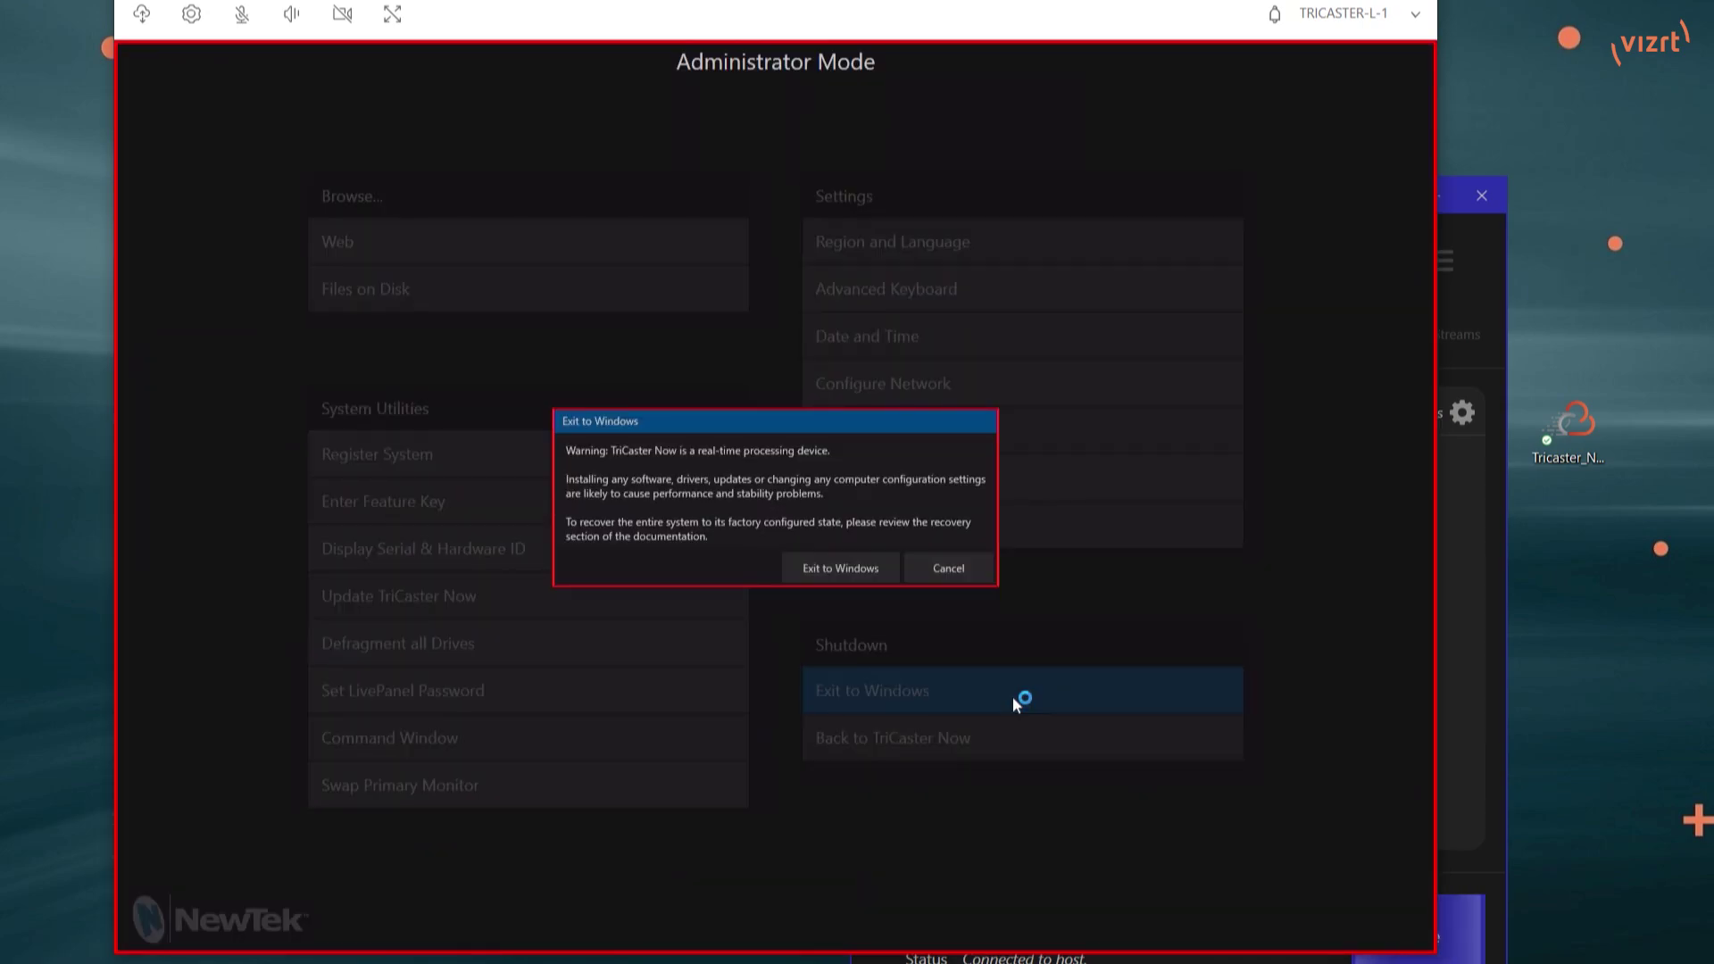
{"action": "left_click", "coordinate": [862, 568]}
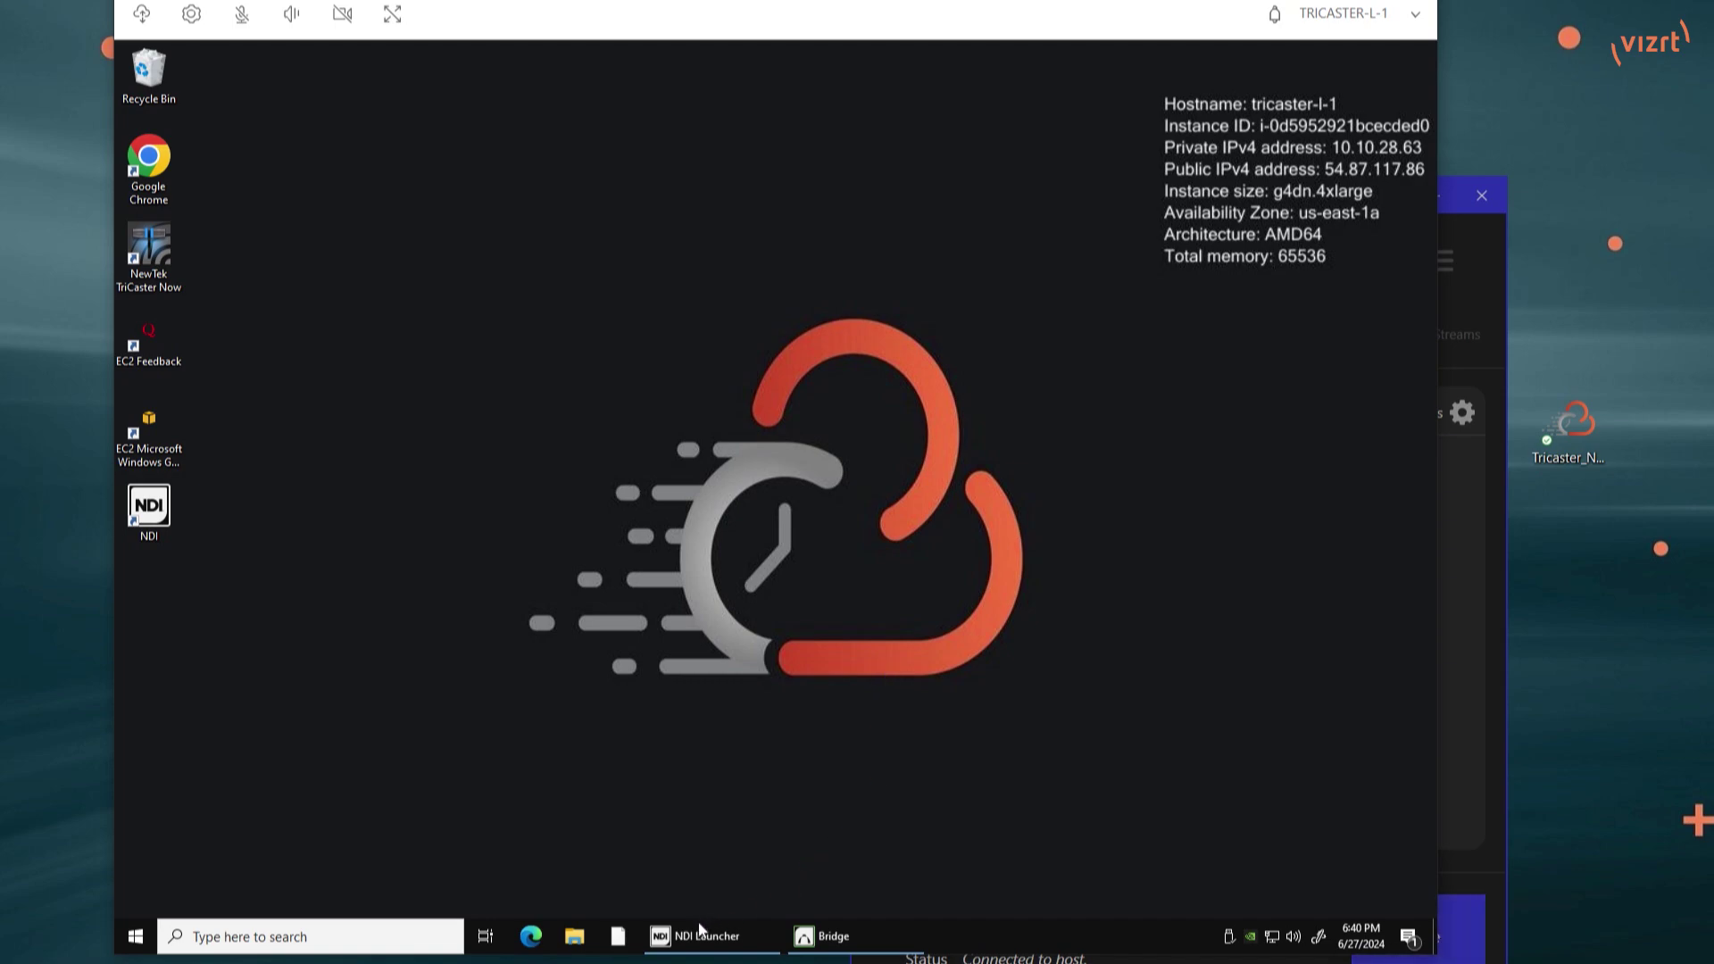
{"action": "mouse_move", "coordinate": [832, 935]}
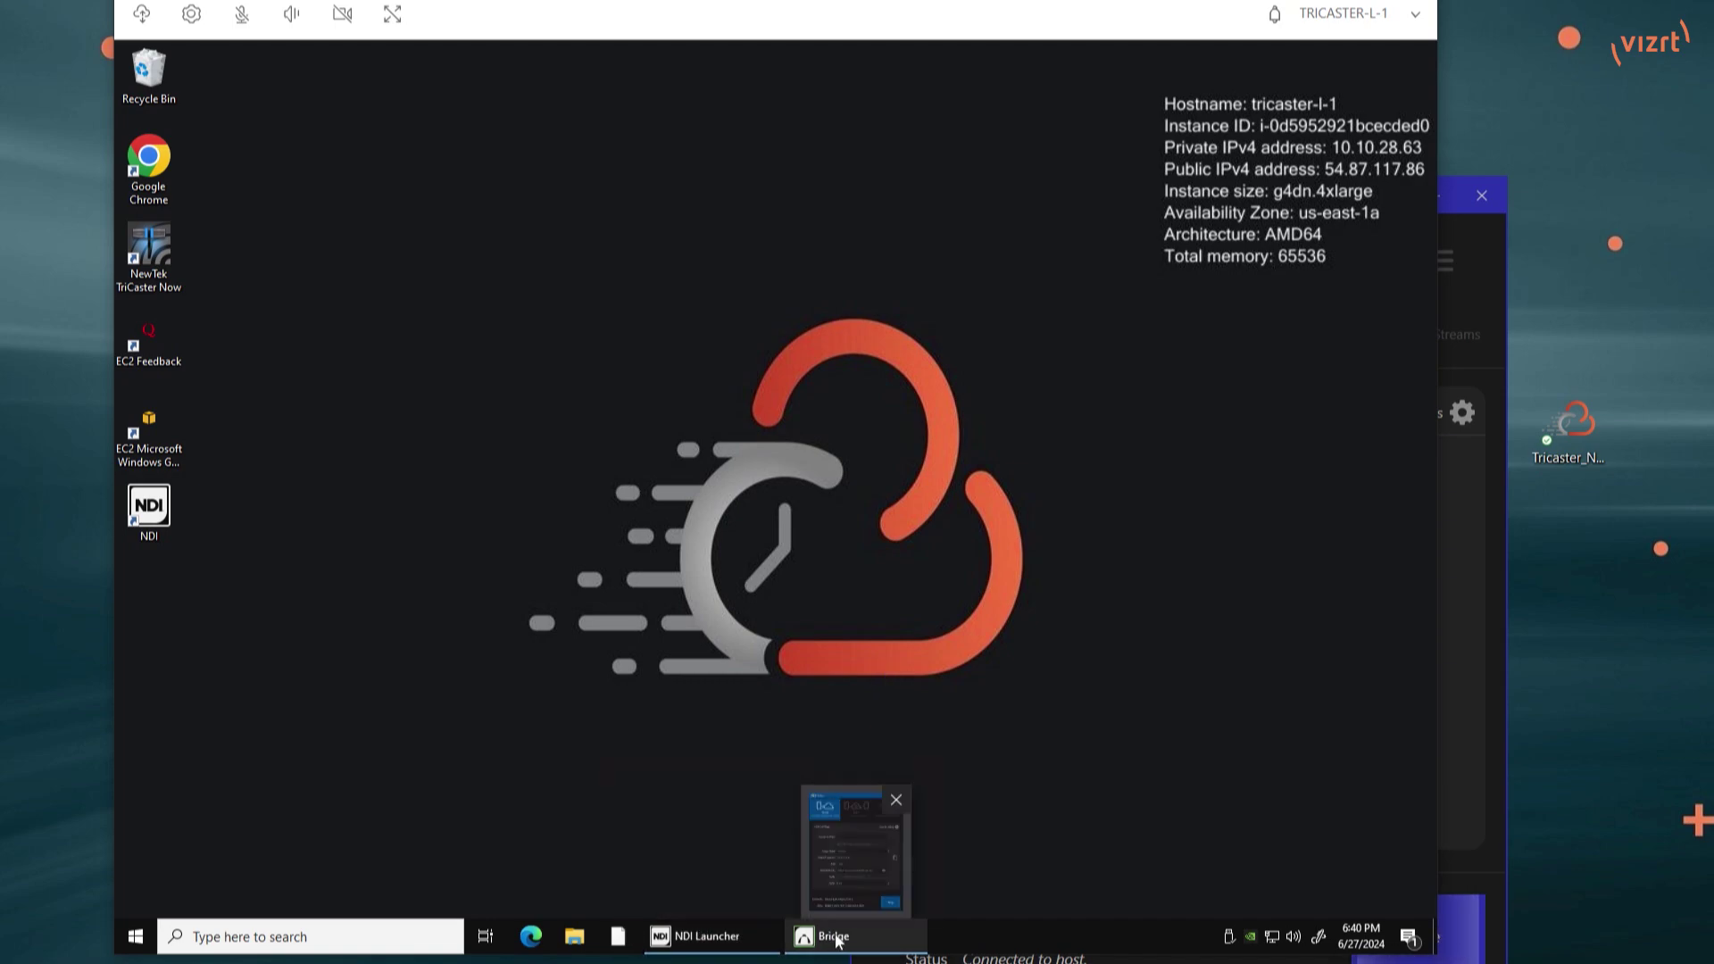
Step: Stop the hosted 'tricaster' bridge so it shows Ready, and copy its connection details
{"action": "left_click", "coordinate": [864, 940]}
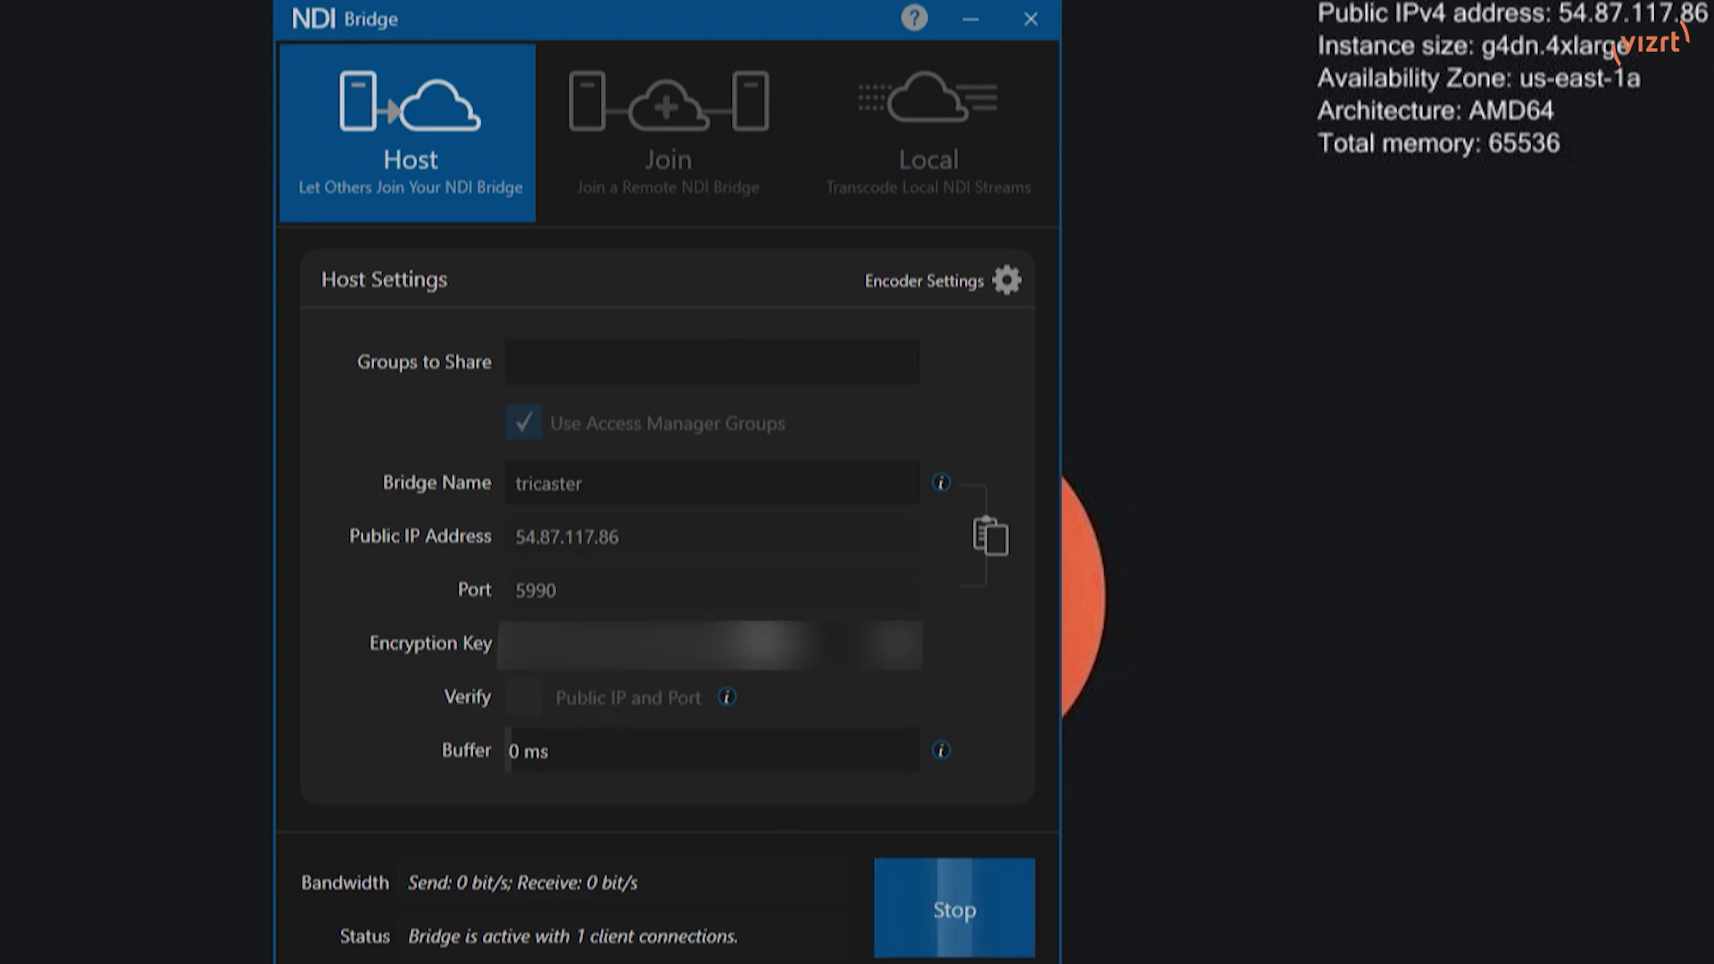
{"action": "left_click", "coordinate": [973, 941]}
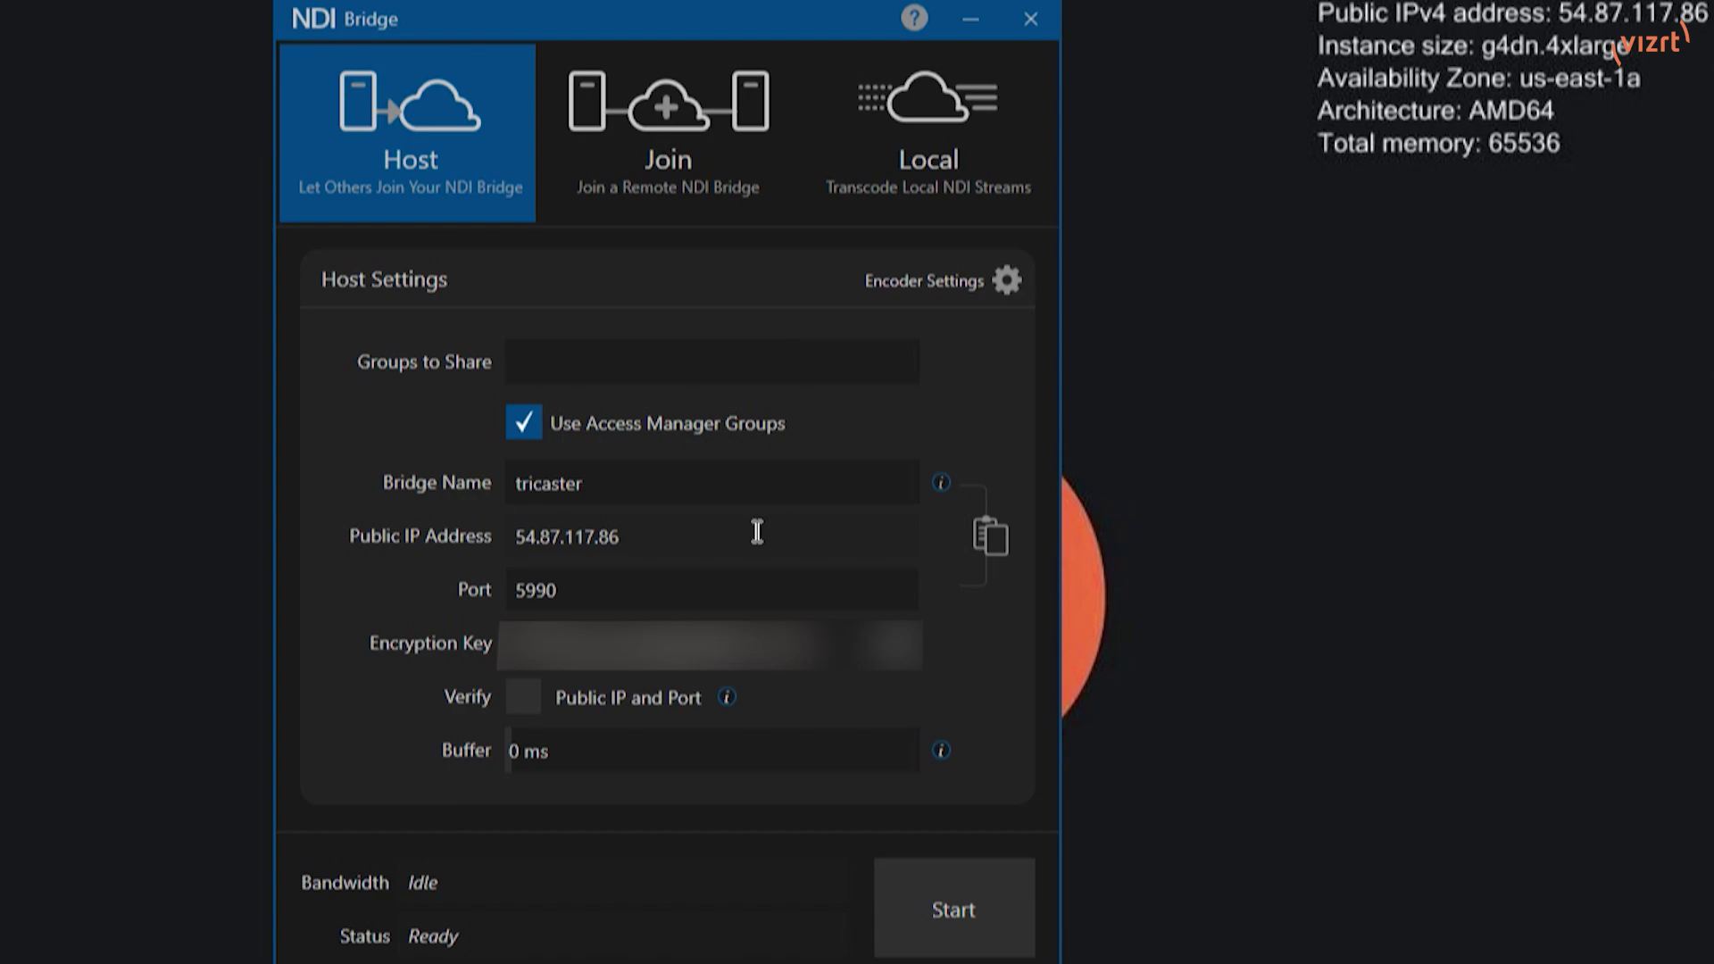
{"action": "left_click", "coordinate": [993, 536]}
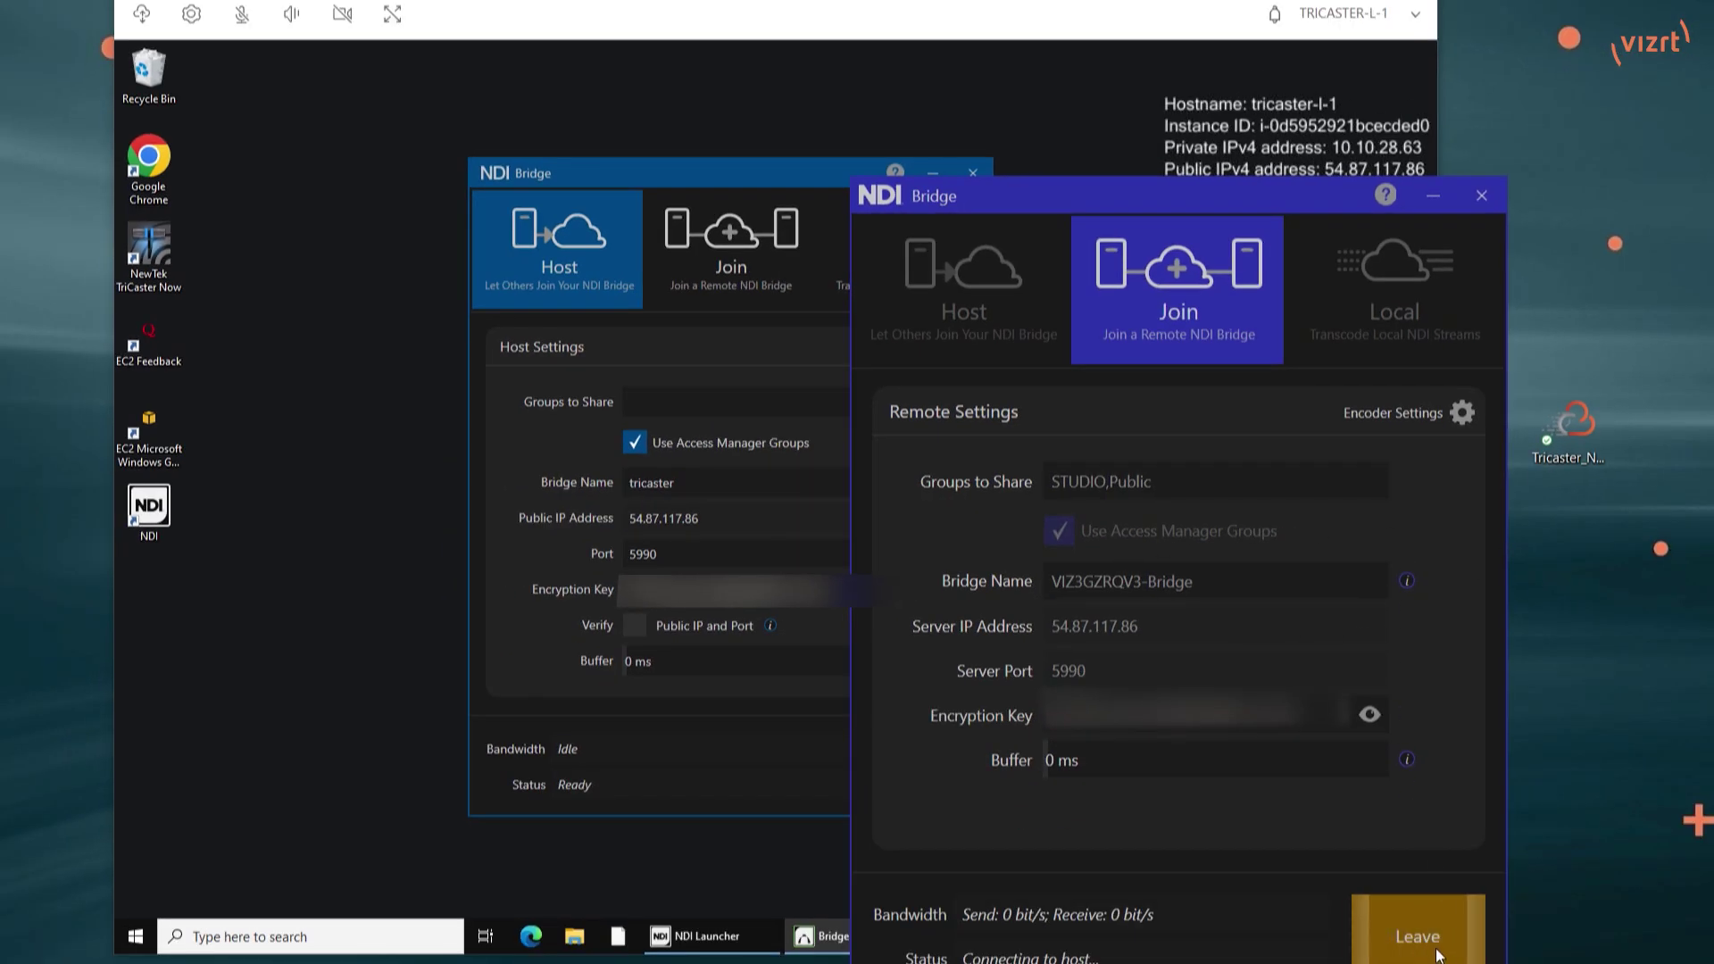
Step: Leave the cloud host from the local Join bridge, select the host's encryption key, and return to Join
{"action": "left_click", "coordinate": [1441, 938]}
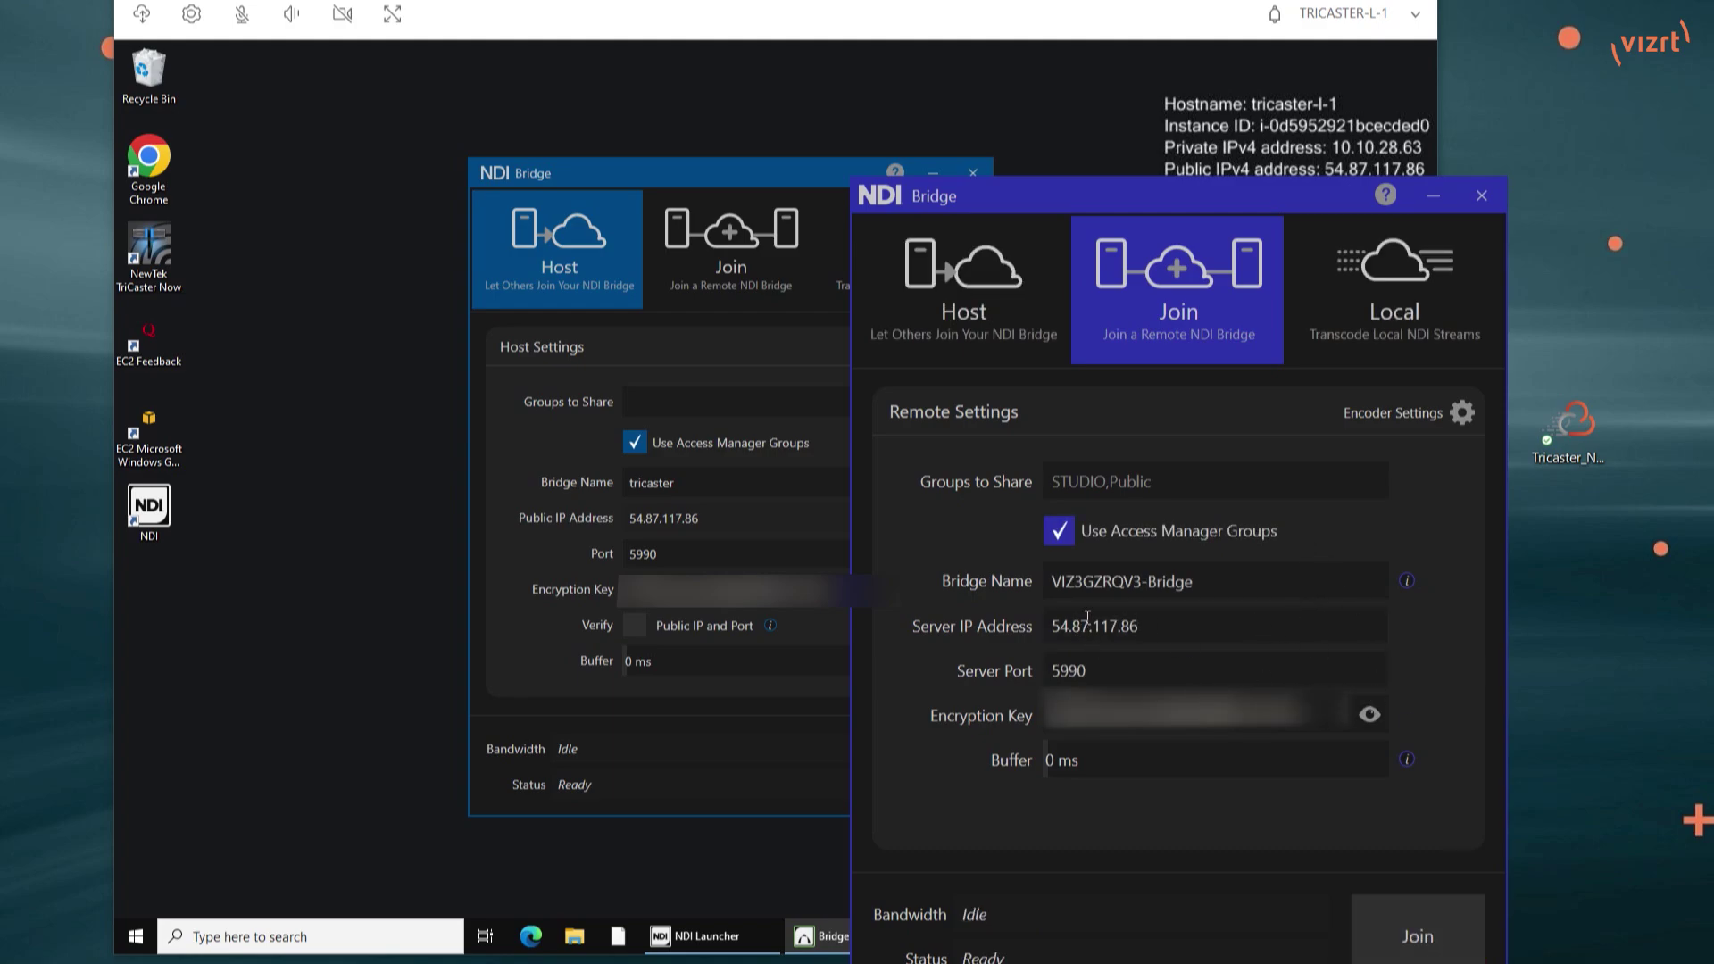
{"action": "left_click", "coordinate": [817, 591]}
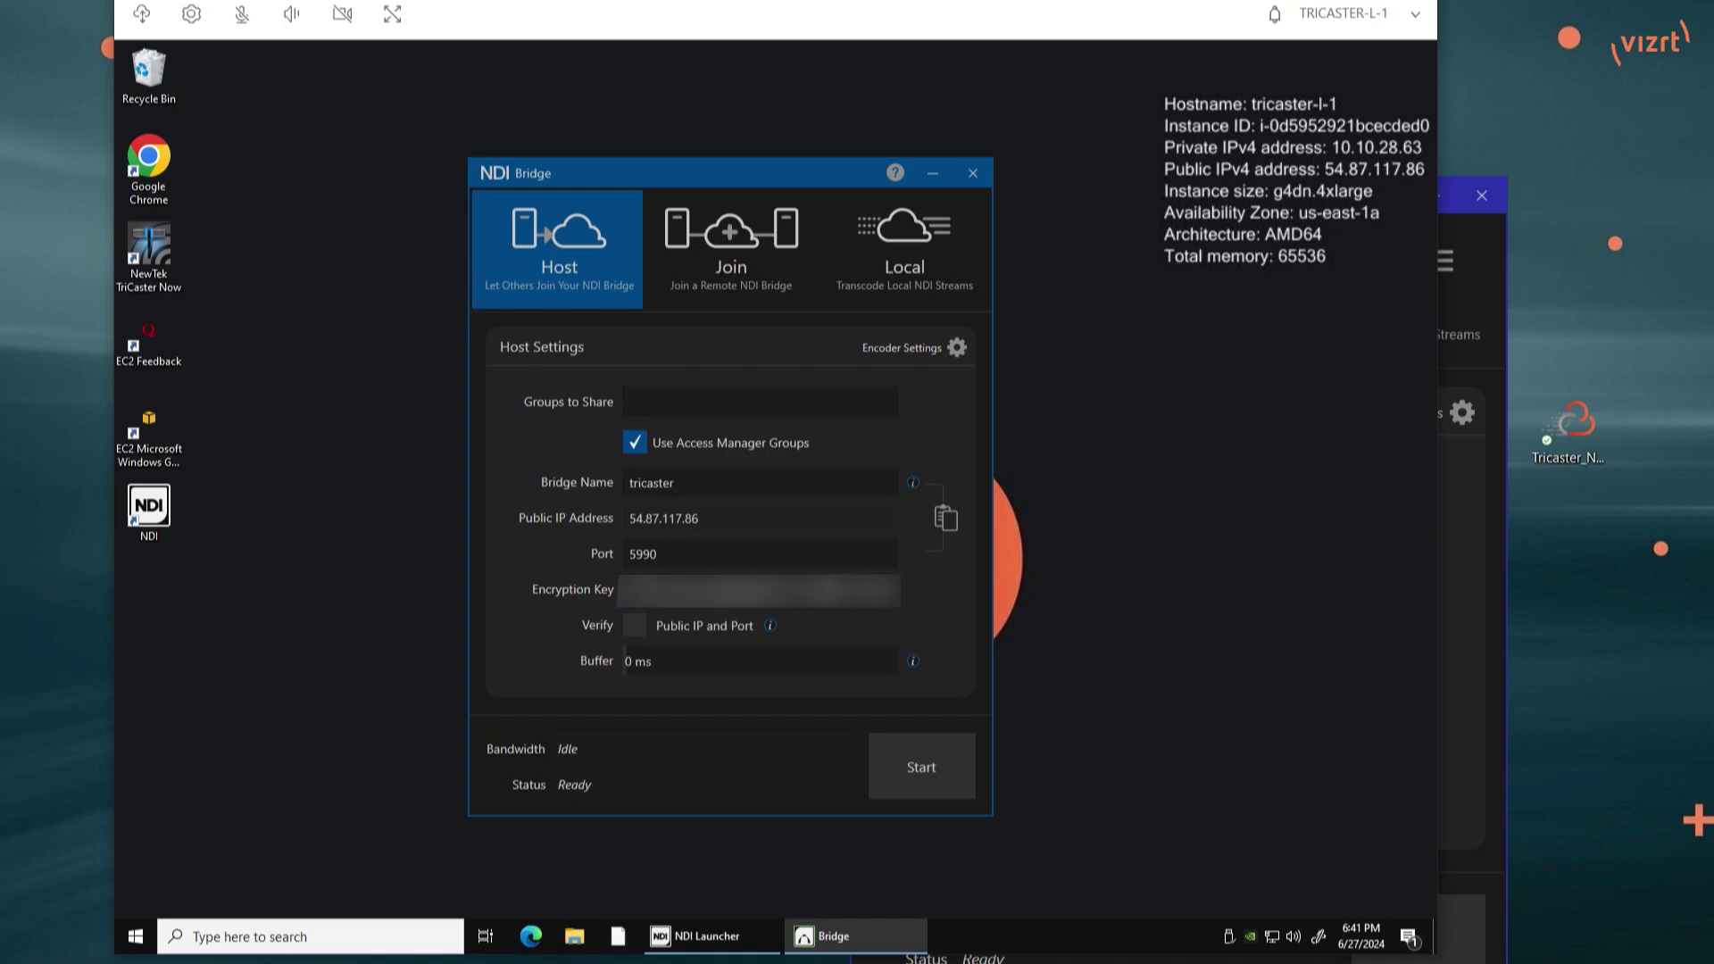
{"action": "left_click_drag", "start_coordinate": [834, 591], "coordinate": [629, 594]}
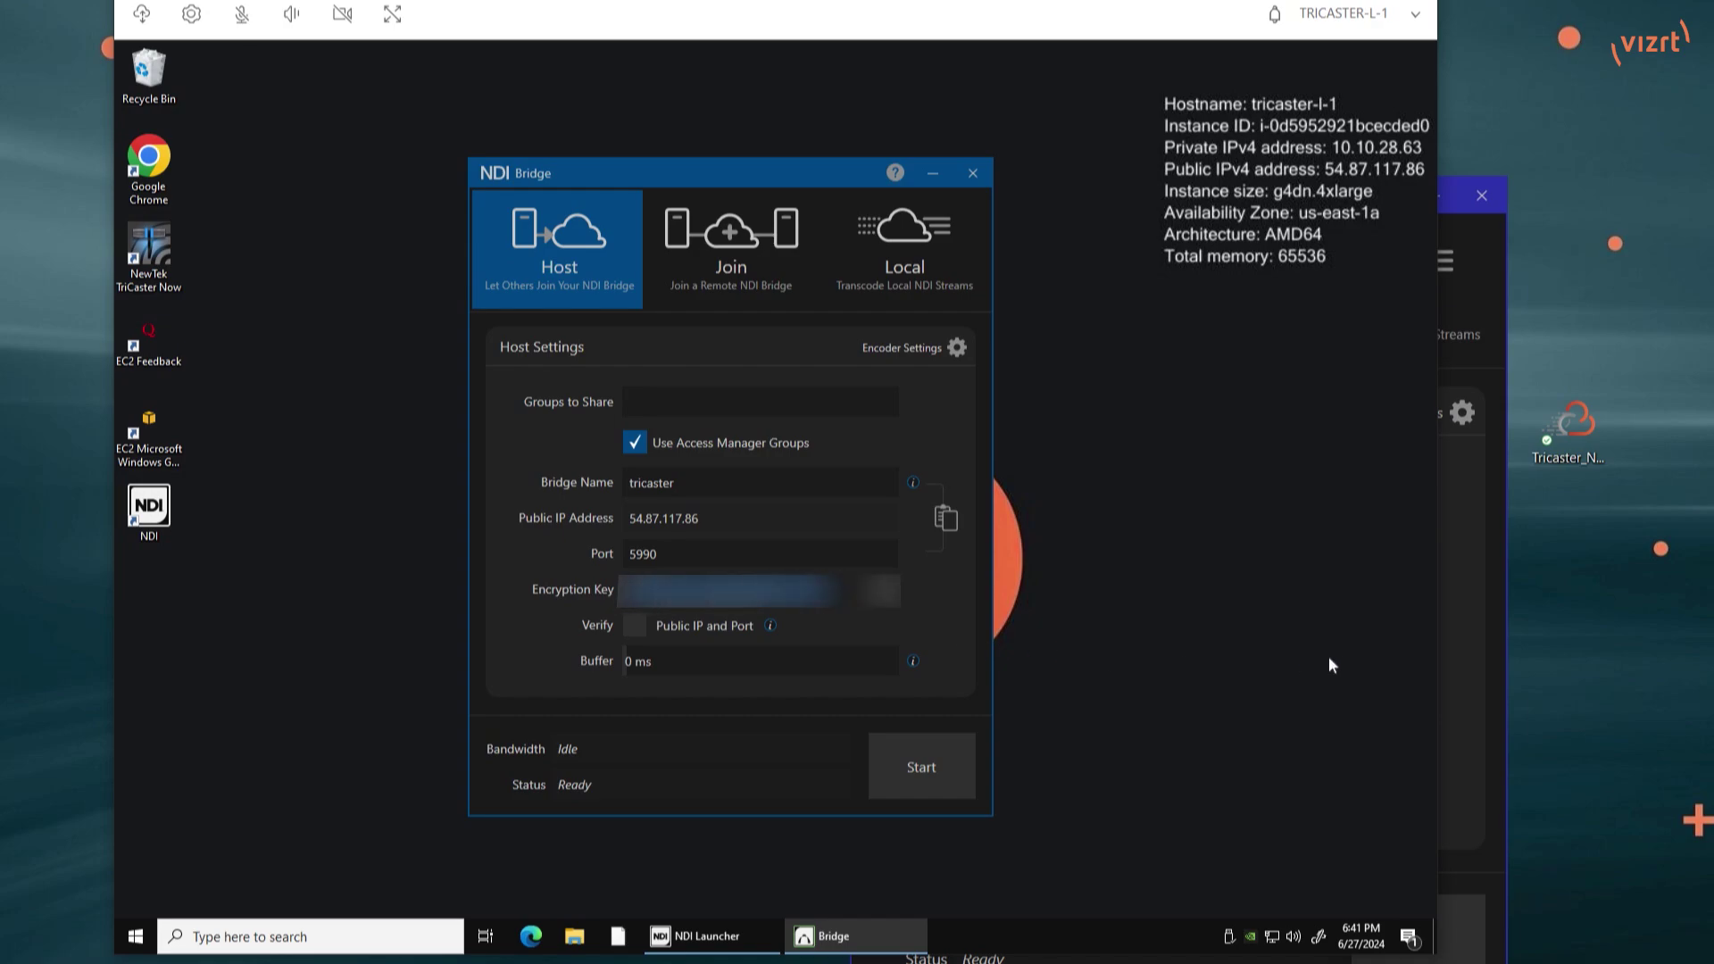
{"action": "left_click", "coordinate": [1480, 624]}
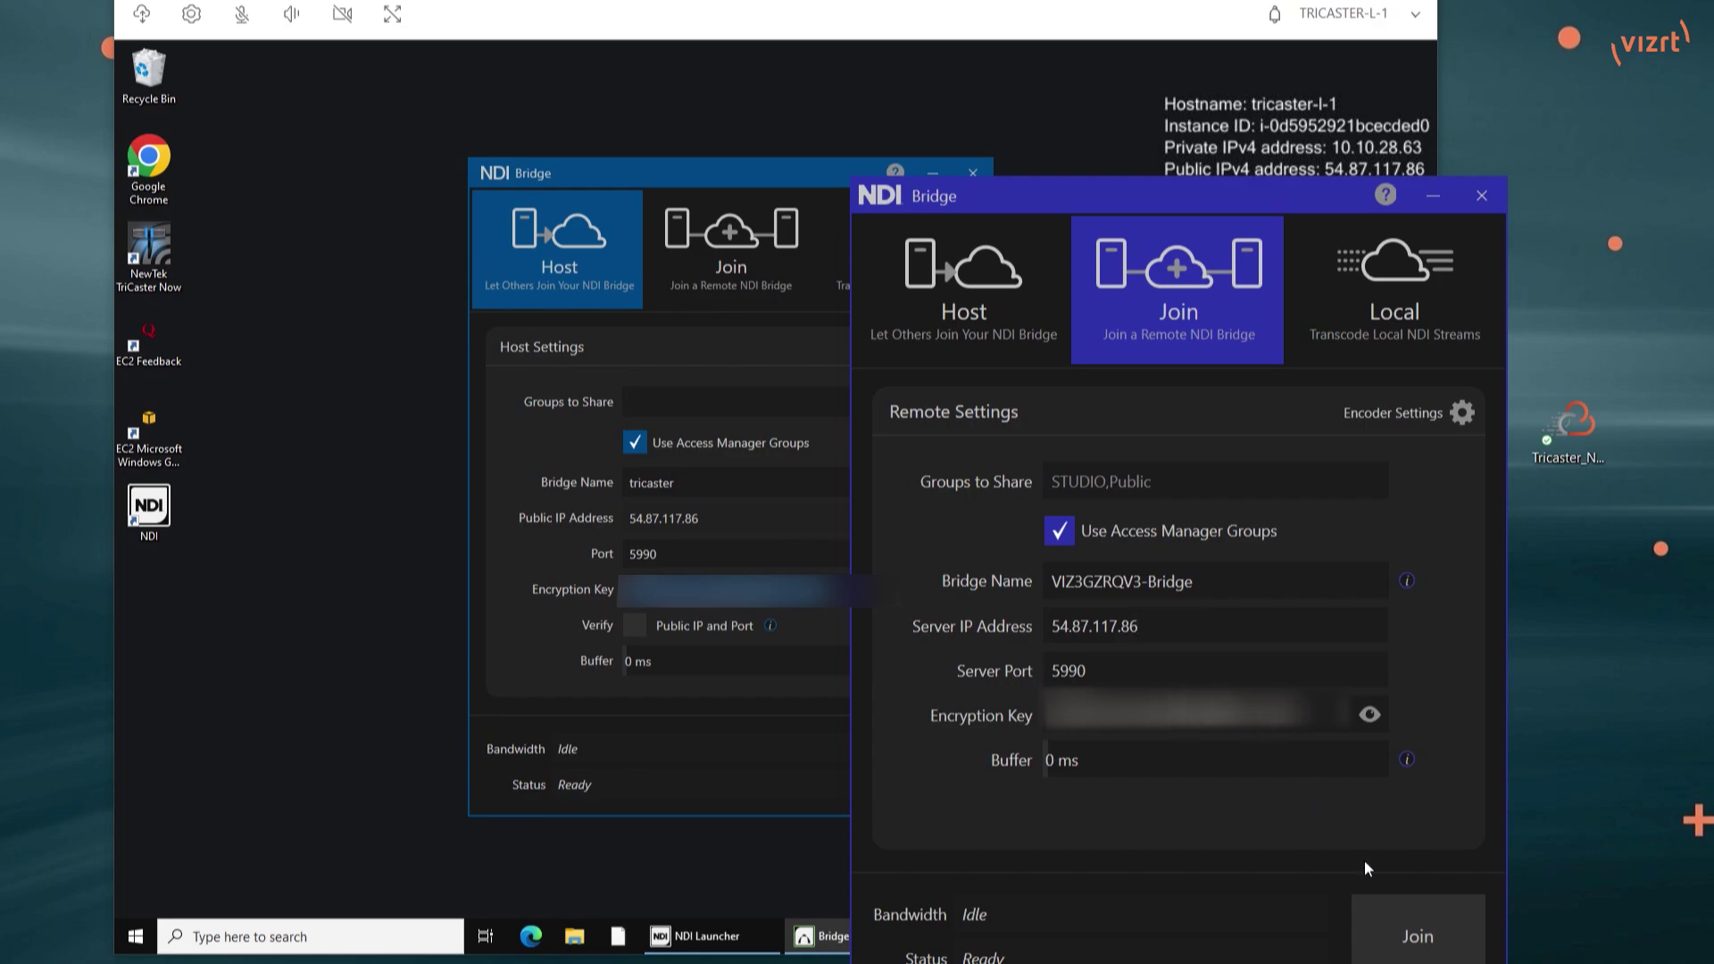
Step: Rejoin from the local bridge and restart hosting 'tricaster', confirming 1 client connection
{"action": "left_click", "coordinate": [1436, 931]}
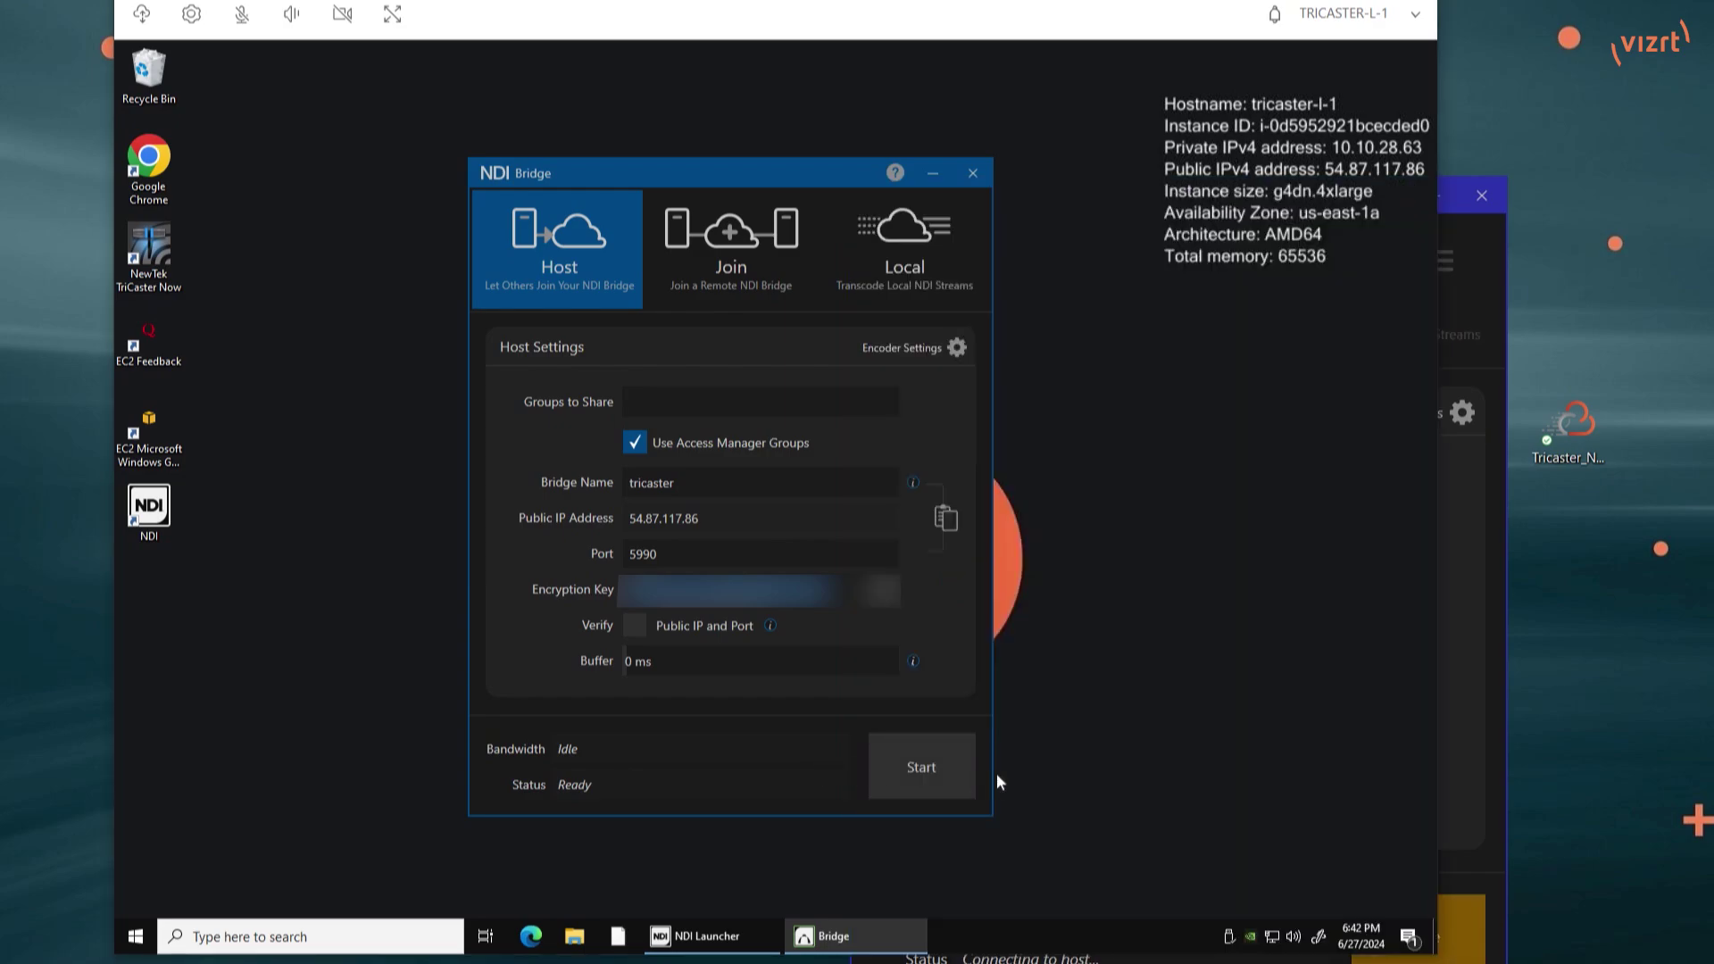
{"action": "left_click", "coordinate": [929, 768]}
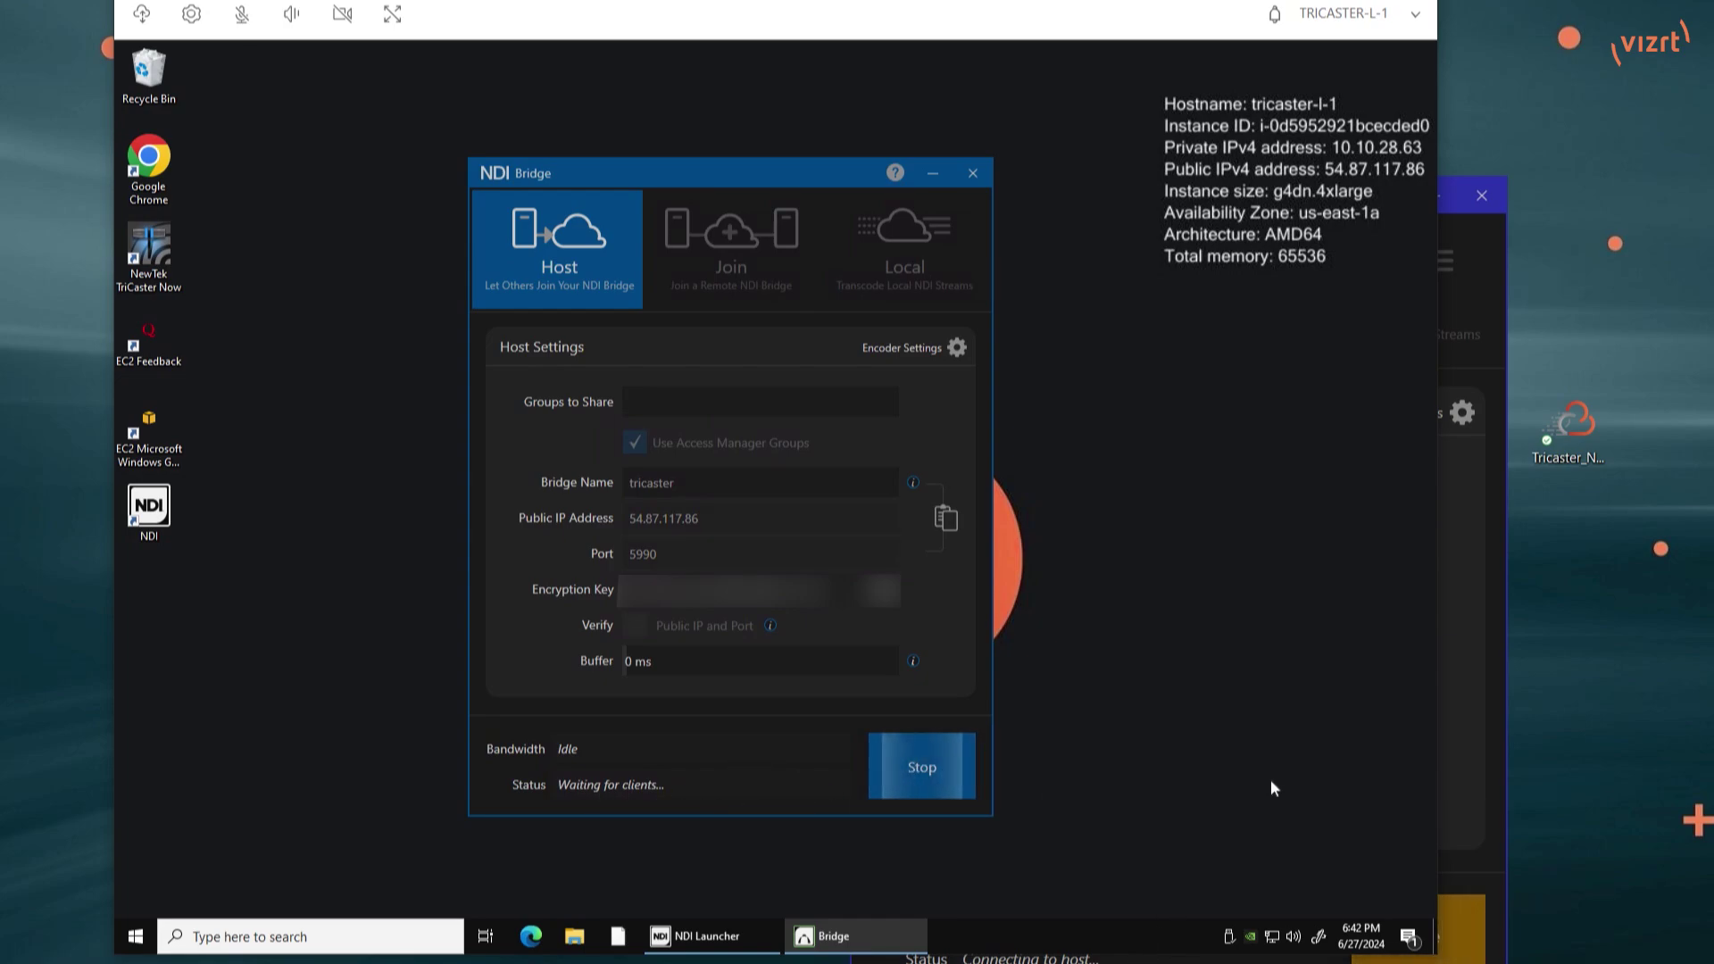
{"action": "left_click", "coordinate": [1502, 744]}
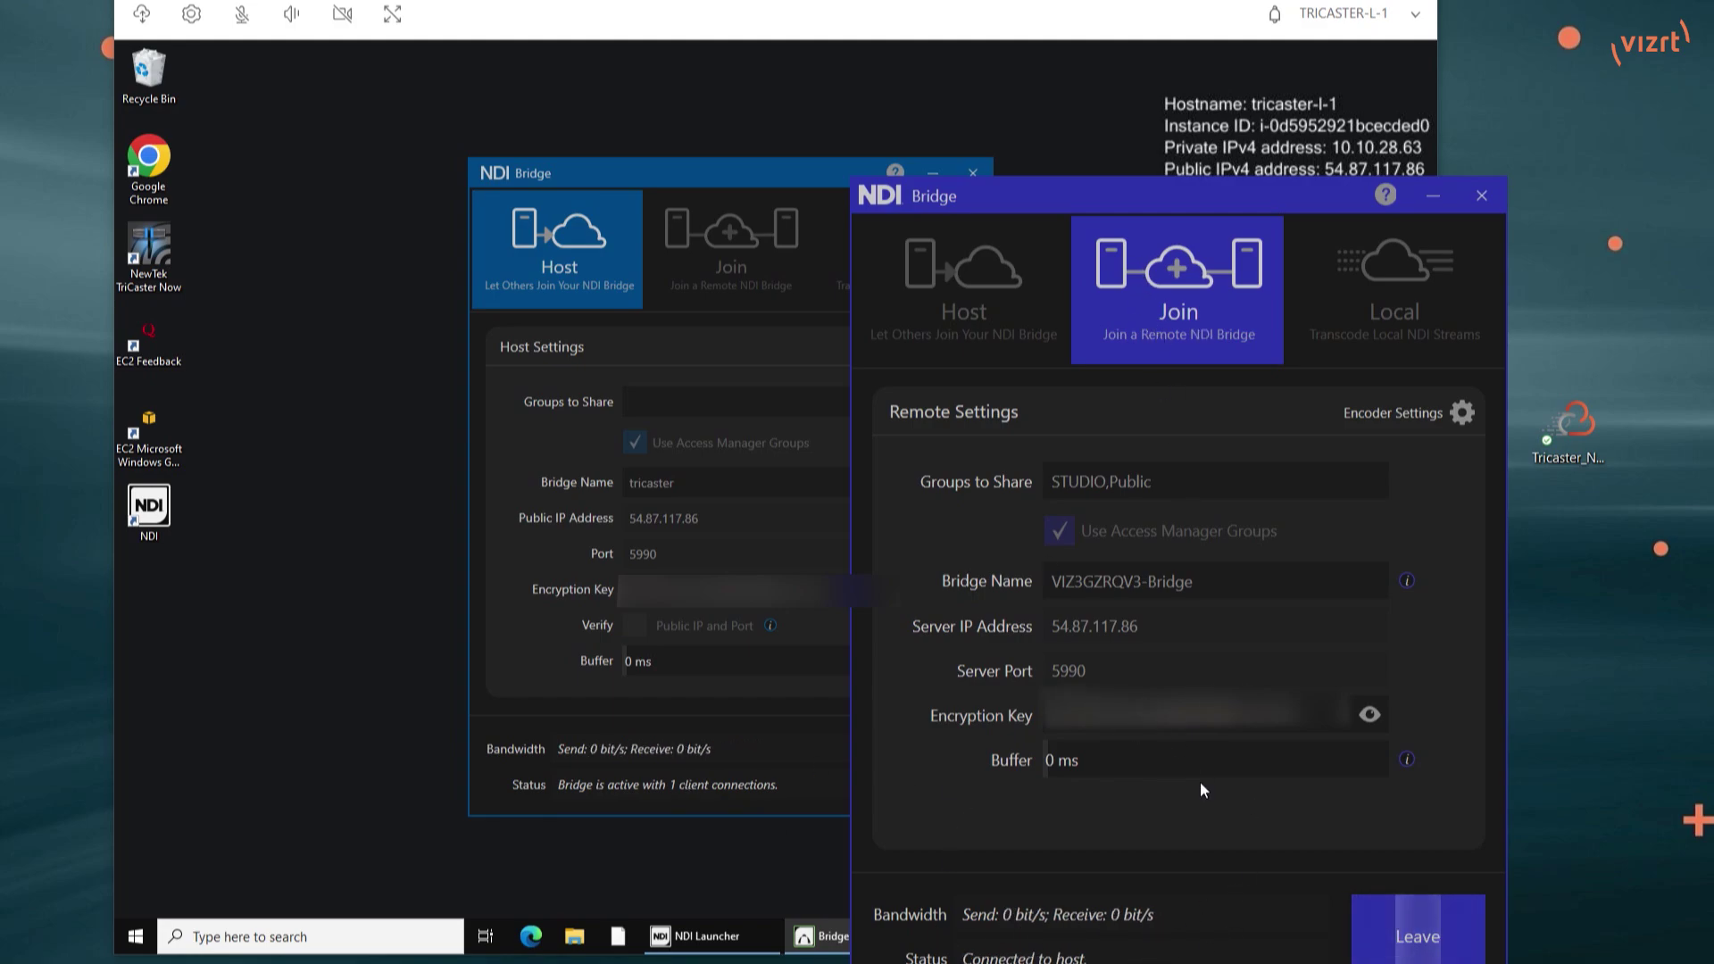
{"action": "left_click", "coordinate": [735, 175]}
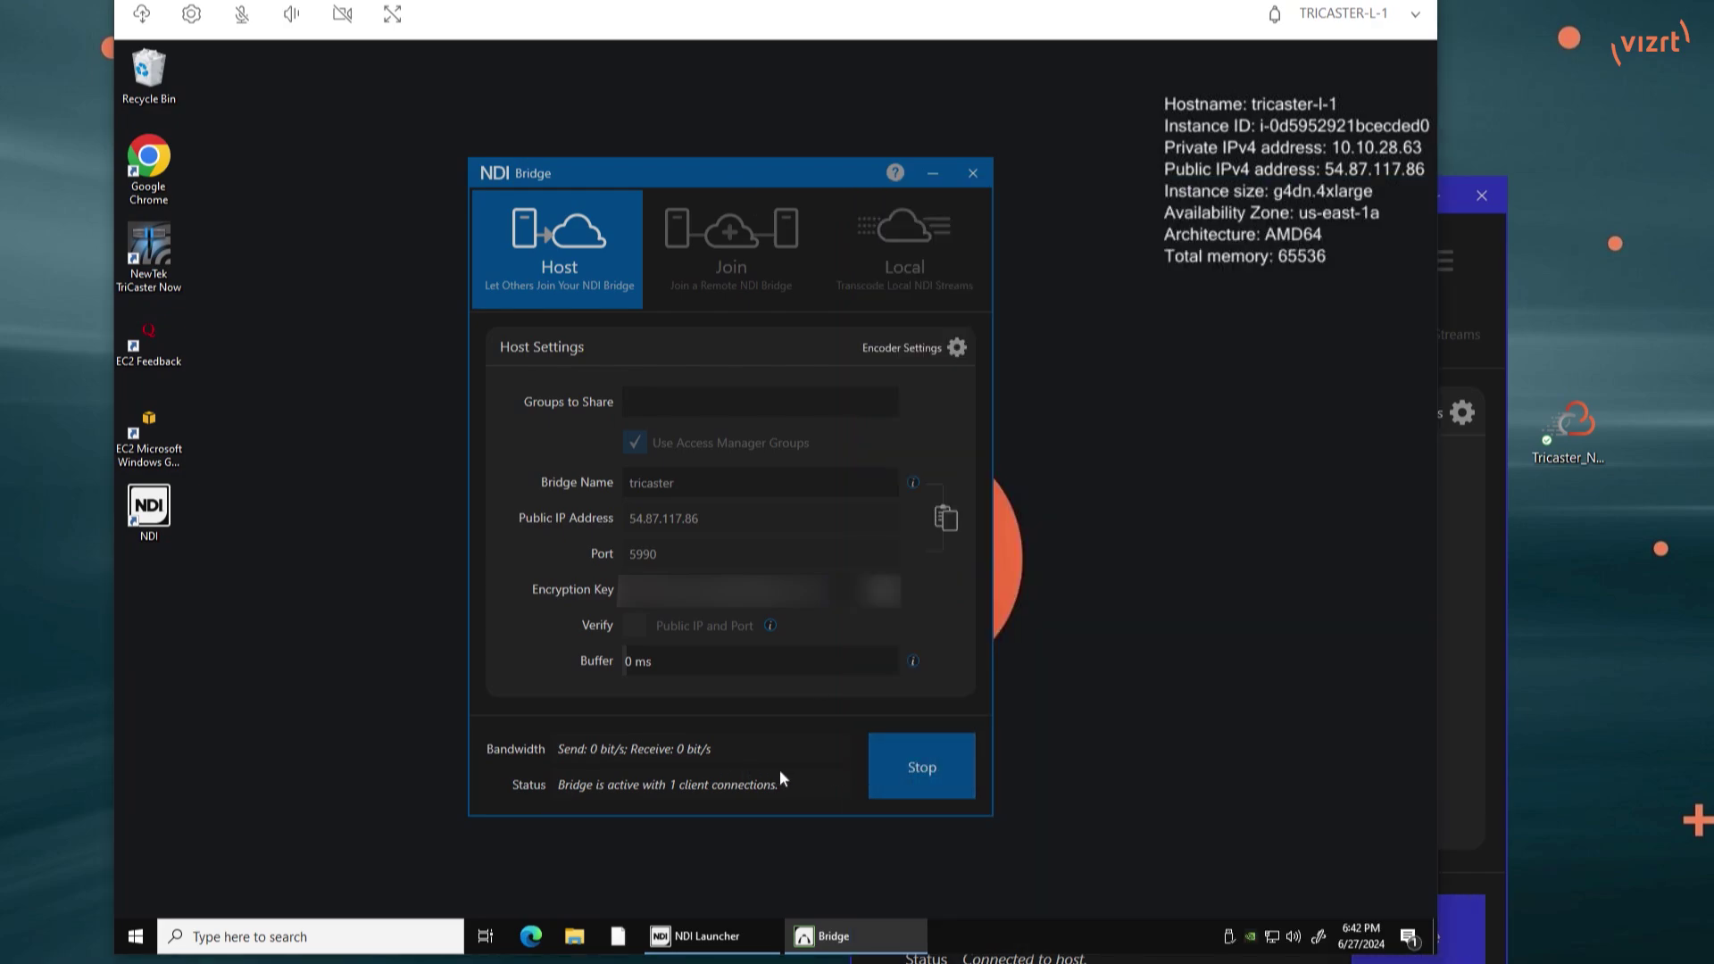